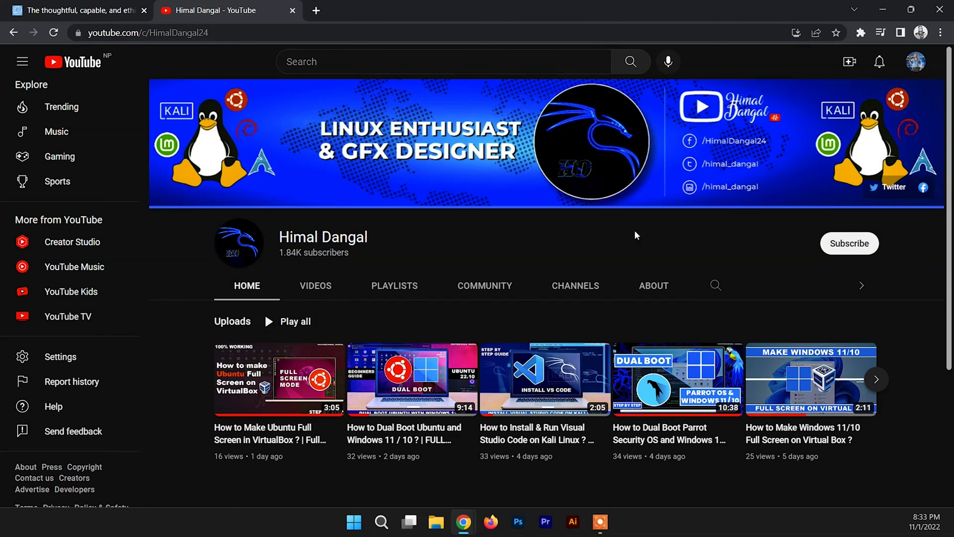
# Step: Subscribe to the YouTube channel with the notification bell set to All
pyautogui.click(845, 245)
pyautogui.click(866, 248)
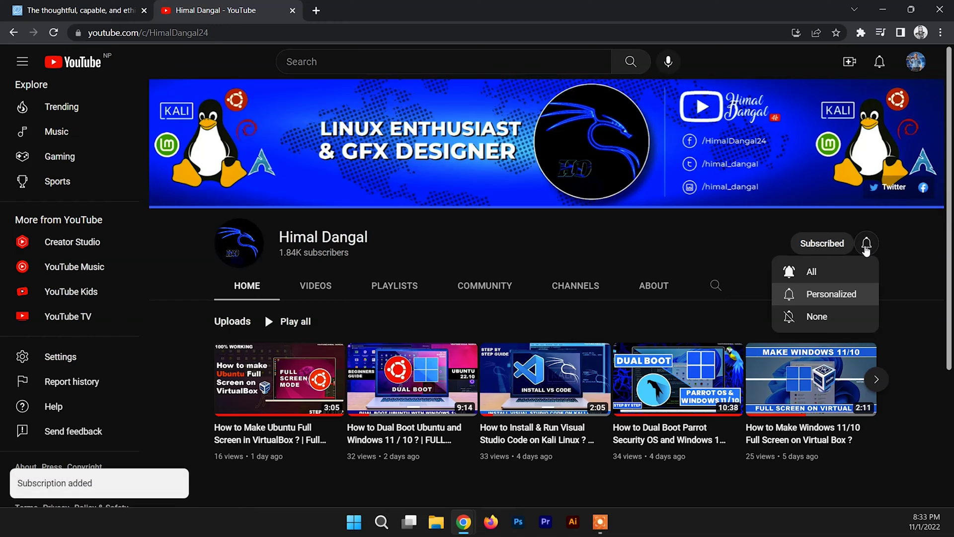
pyautogui.click(844, 271)
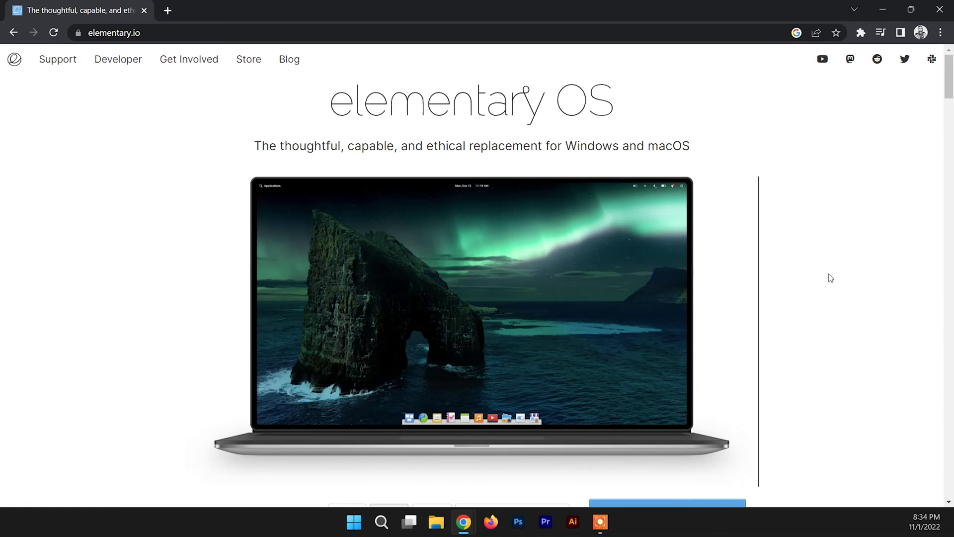
# Step: Scroll to the pay-what-you-can section and enter a custom amount of $0
pyautogui.click(345, 32)
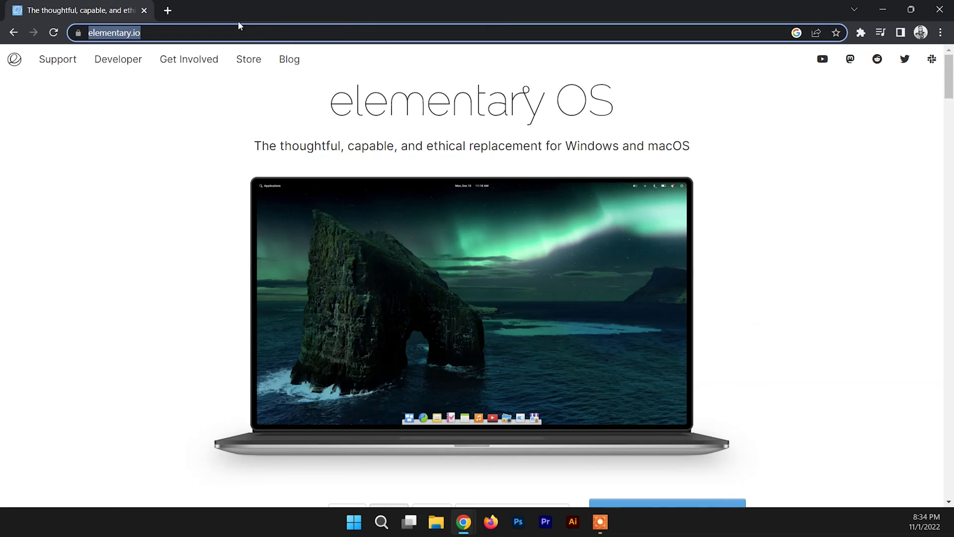
pyautogui.click(306, 298)
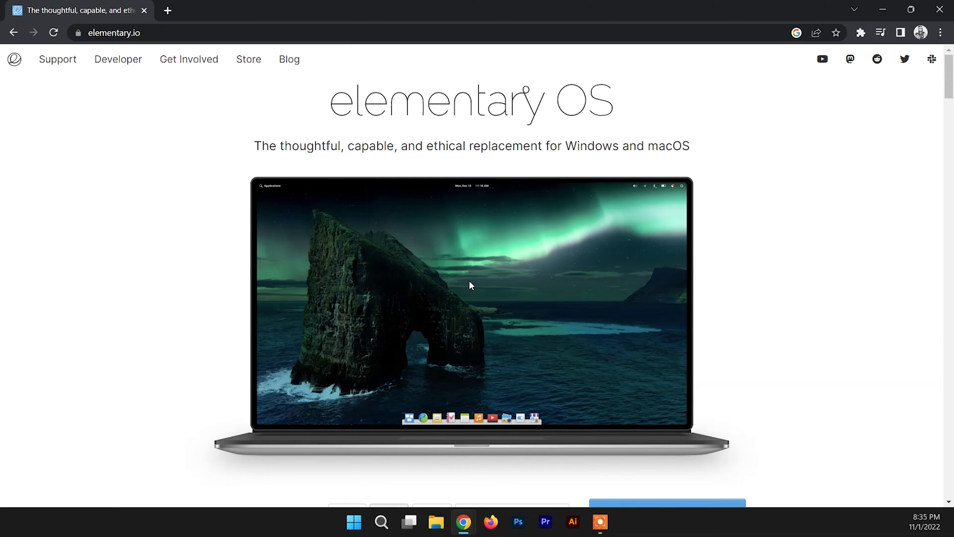
pyautogui.scroll(-1, 469, 283)
pyautogui.scroll(-2, 470, 284)
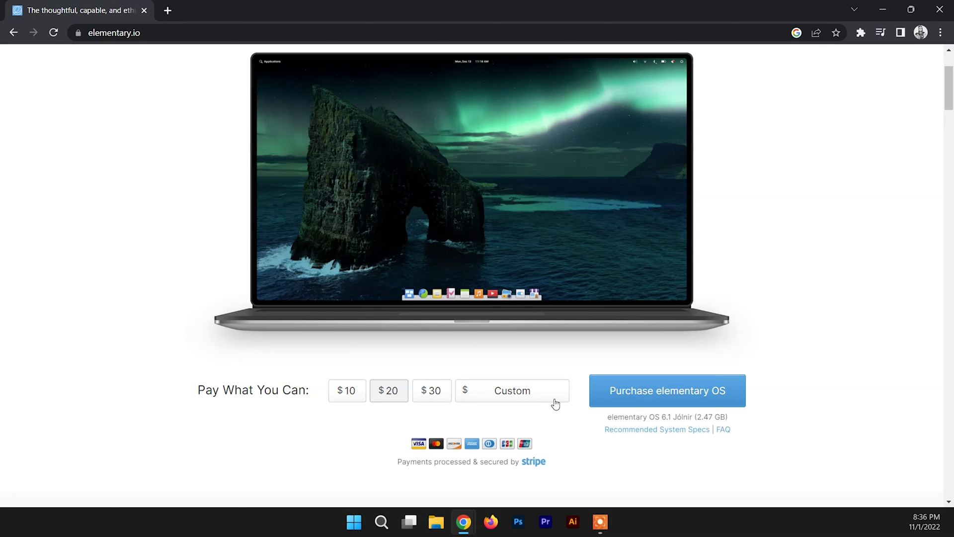
pyautogui.click(520, 394)
pyautogui.write('0')
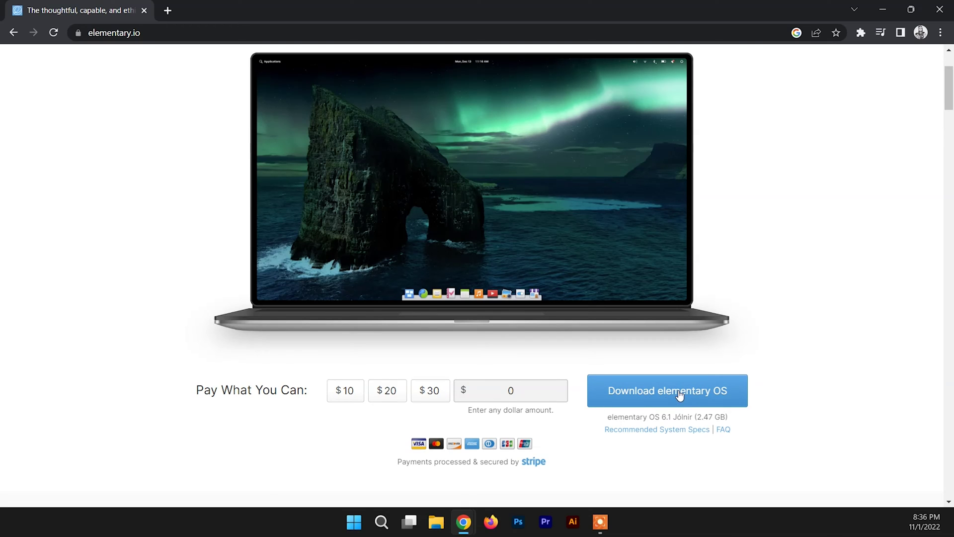
# Step: Review the elementary OS 6.1 (2.47 GB) download choices, close the dialog and scroll back up
pyautogui.click(735, 397)
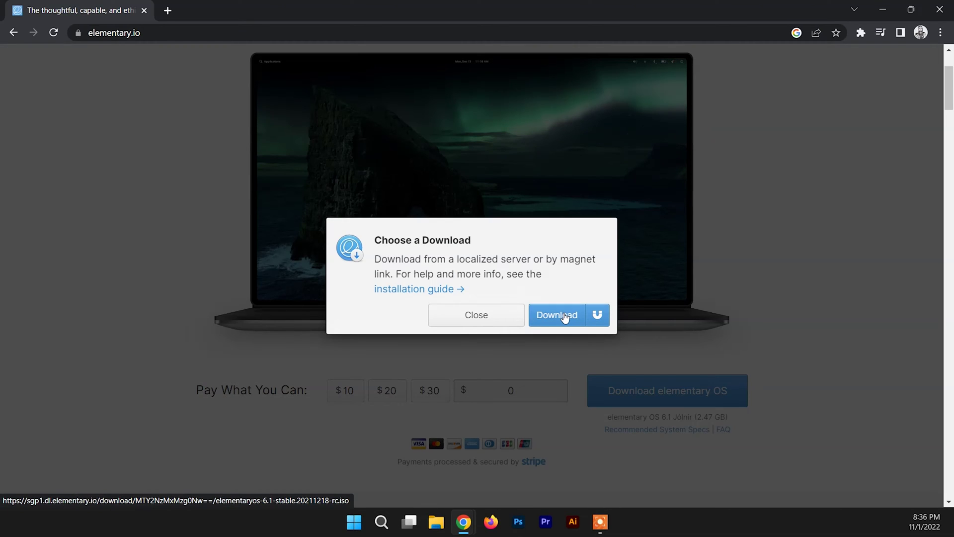
pyautogui.click(472, 317)
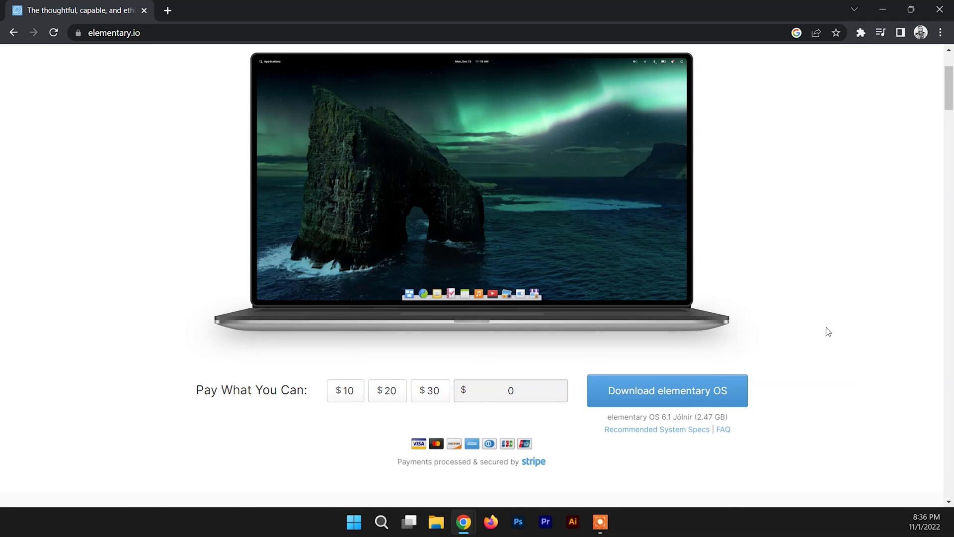
pyautogui.scroll(3, 827, 332)
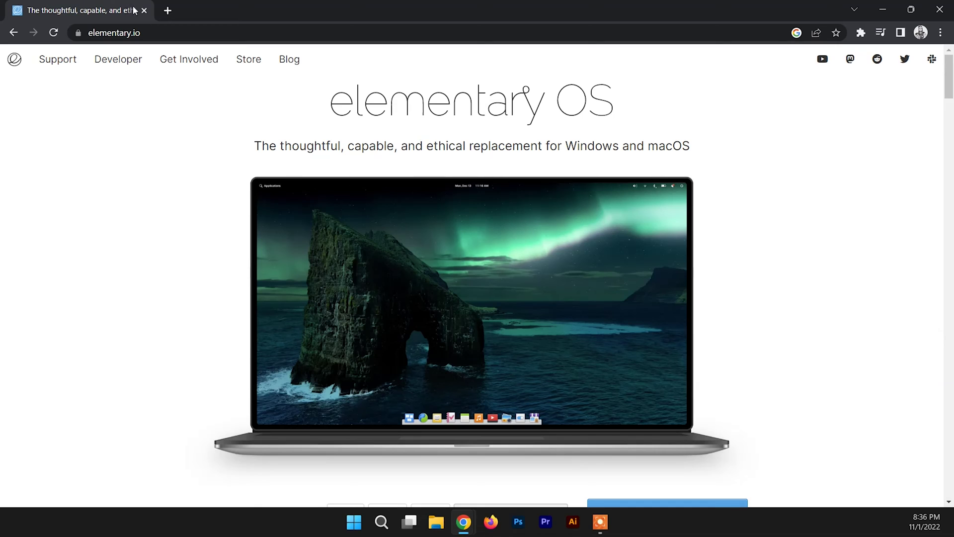
# Step: Go to rufus.ie in a new browser tab
pyautogui.click(167, 11)
pyautogui.write('ri')
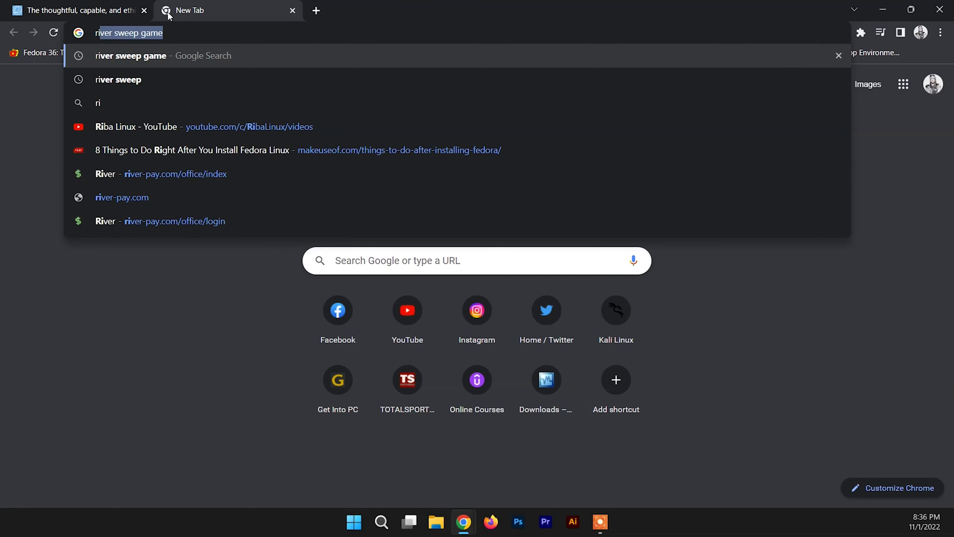
pyautogui.press('BackSpace')
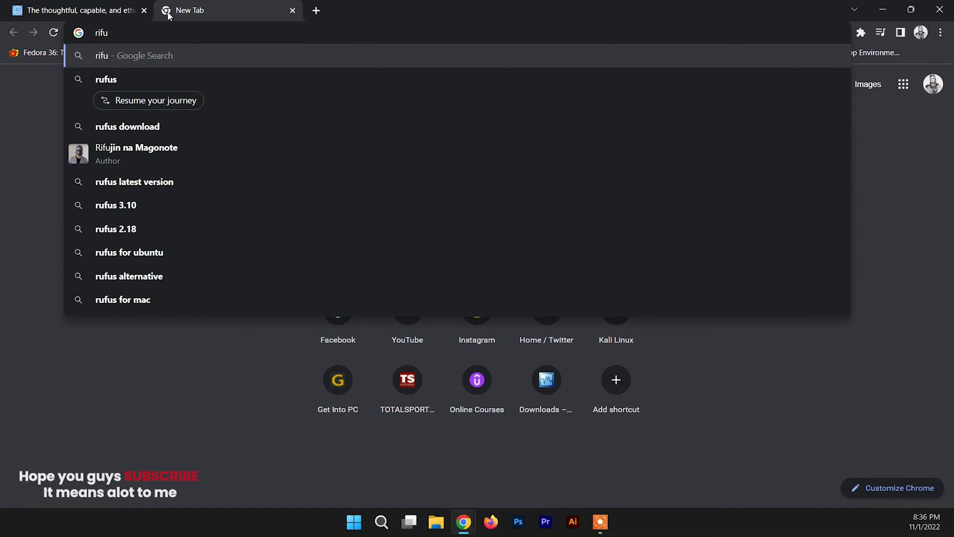
pyautogui.press('BackSpace')
pyautogui.write('uf')
pyautogui.press('Return')
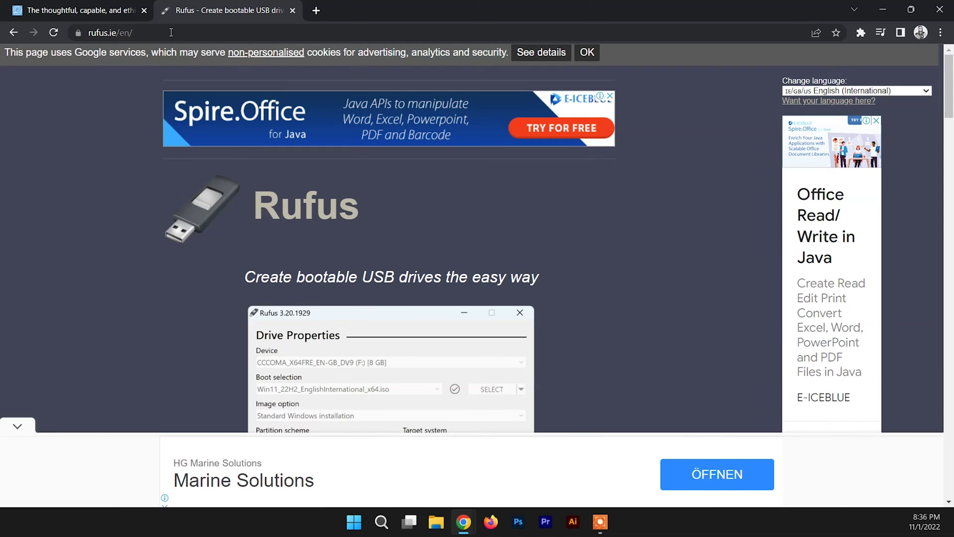
# Step: Scroll down to the Download section listing Rufus 3.20 (1.3 MB)
pyautogui.scroll(-5, 238, 275)
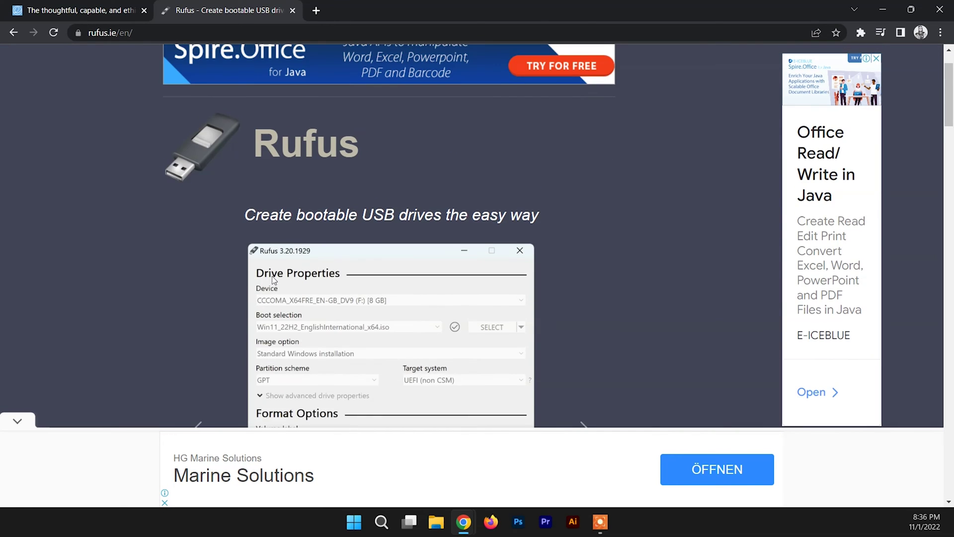
pyautogui.scroll(-6, 365, 209)
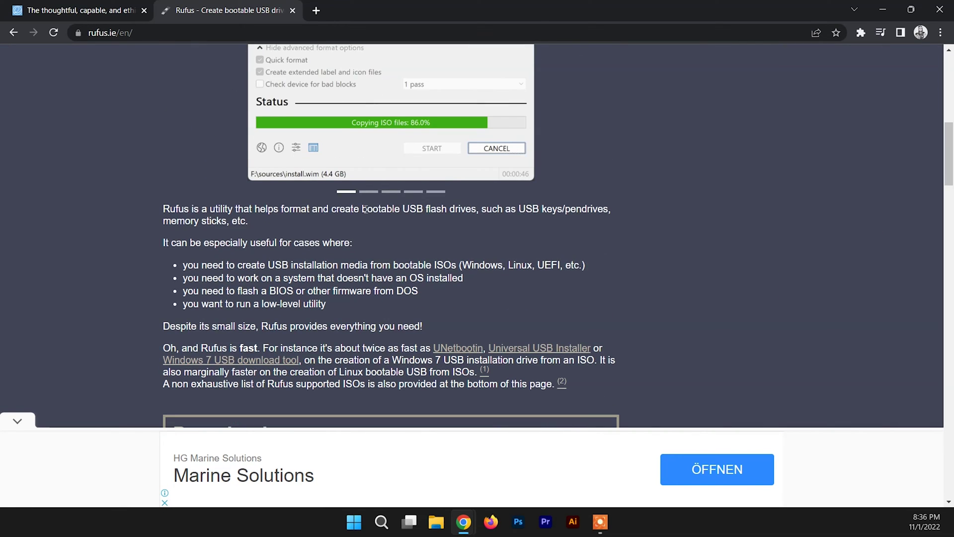
pyautogui.scroll(-1, 348, 224)
pyautogui.scroll(1, 308, 259)
pyautogui.scroll(-1, 278, 288)
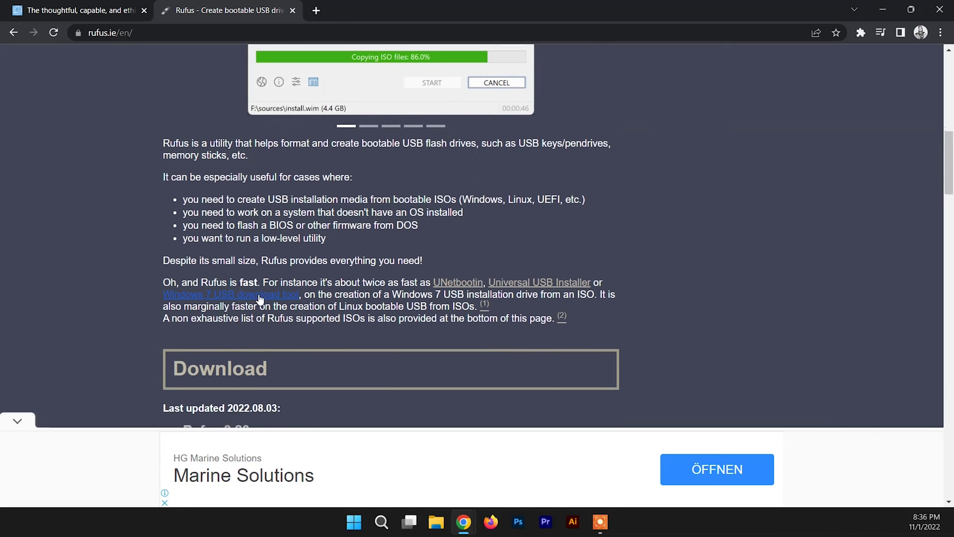
pyautogui.scroll(-6, 340, 336)
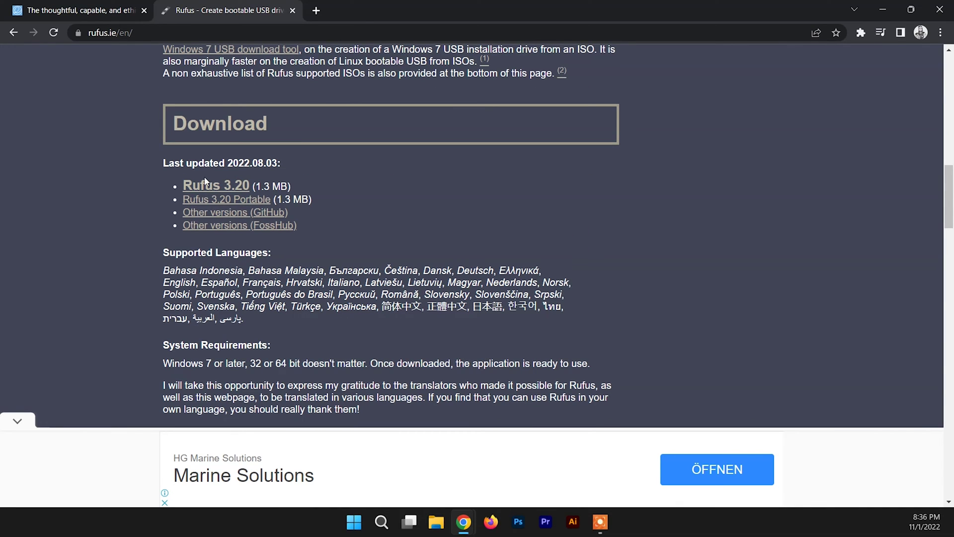
# Step: Download Rufus 3.20 and run rufus-3.20 as administrator
pyautogui.click(233, 192)
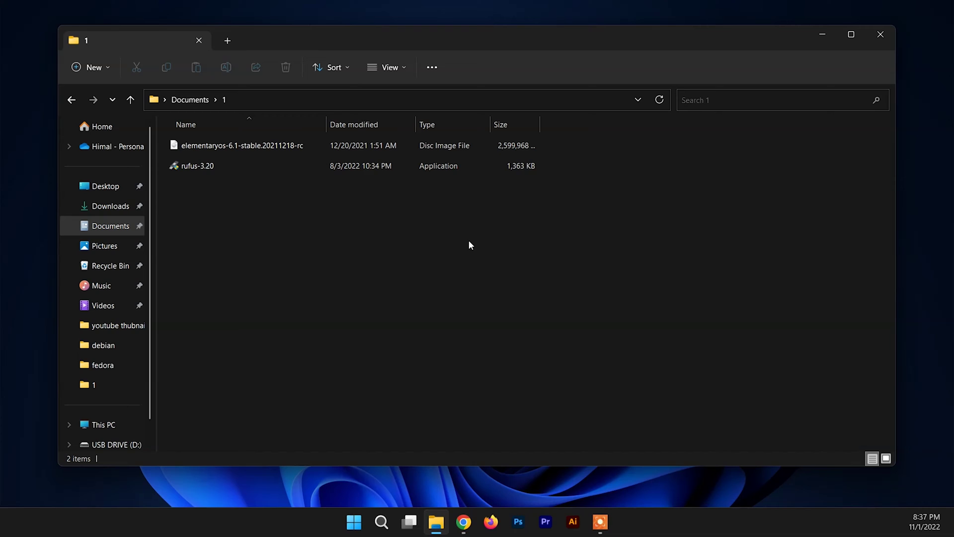
pyautogui.click(246, 169)
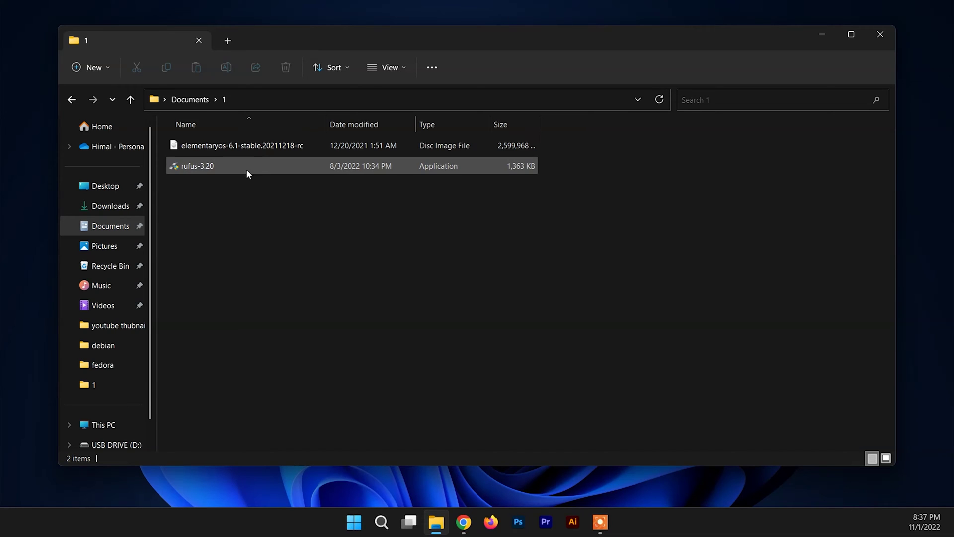
pyautogui.rightClick(261, 170)
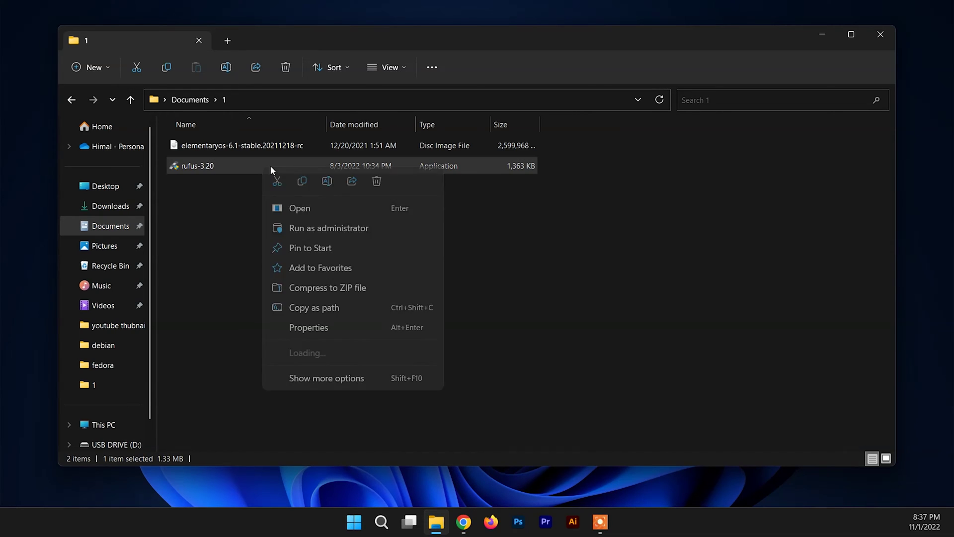
pyautogui.click(300, 226)
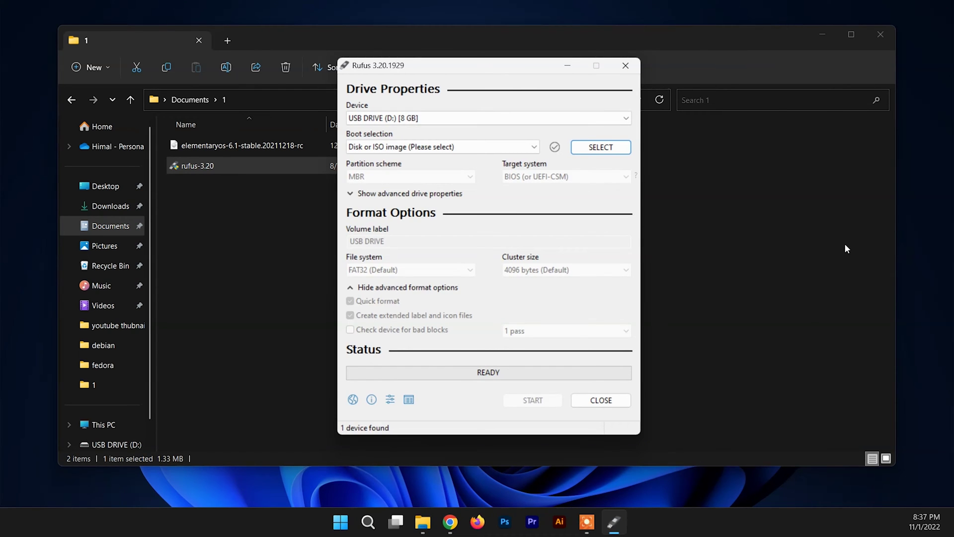
# Step: Target the 8 GB USB drive and load the elementaryos ISO from Documents\1
pyautogui.click(488, 115)
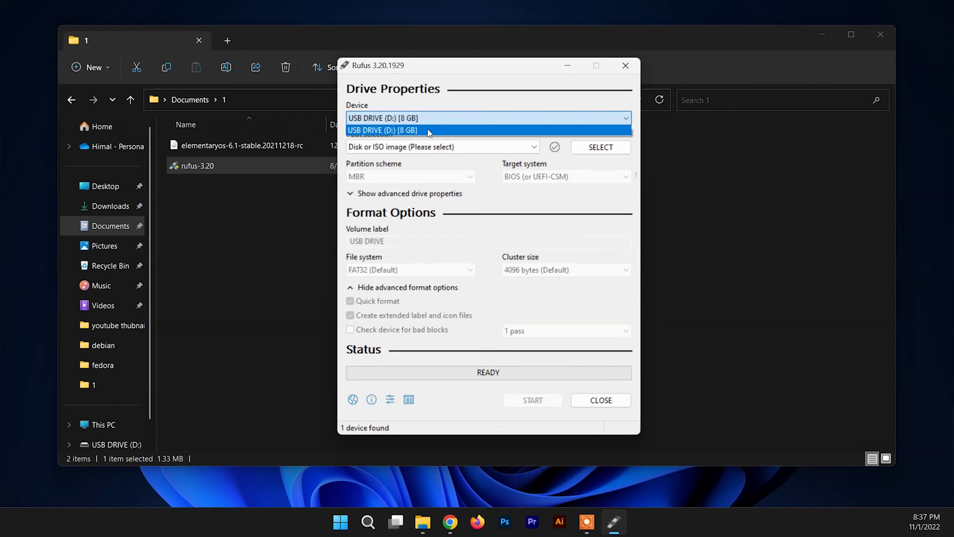
pyautogui.click(429, 131)
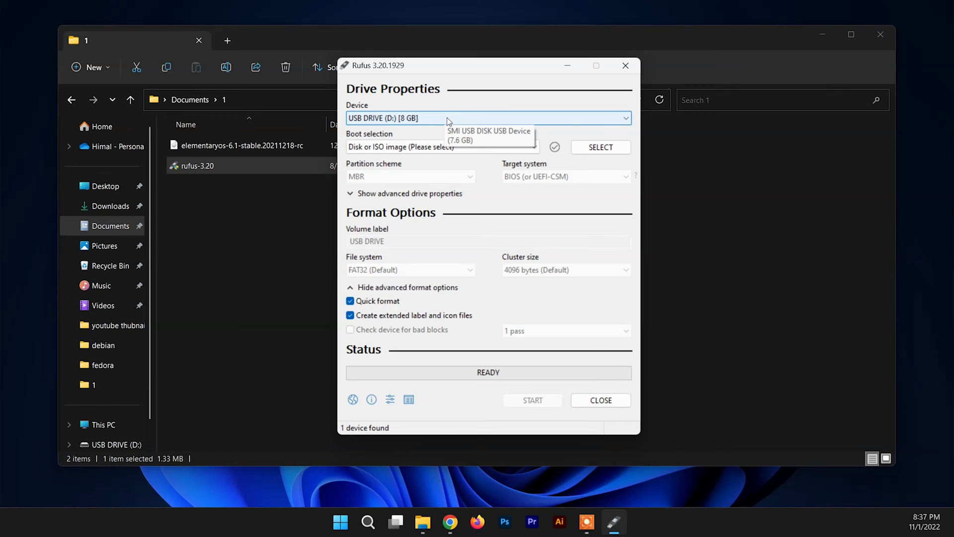
pyautogui.click(608, 147)
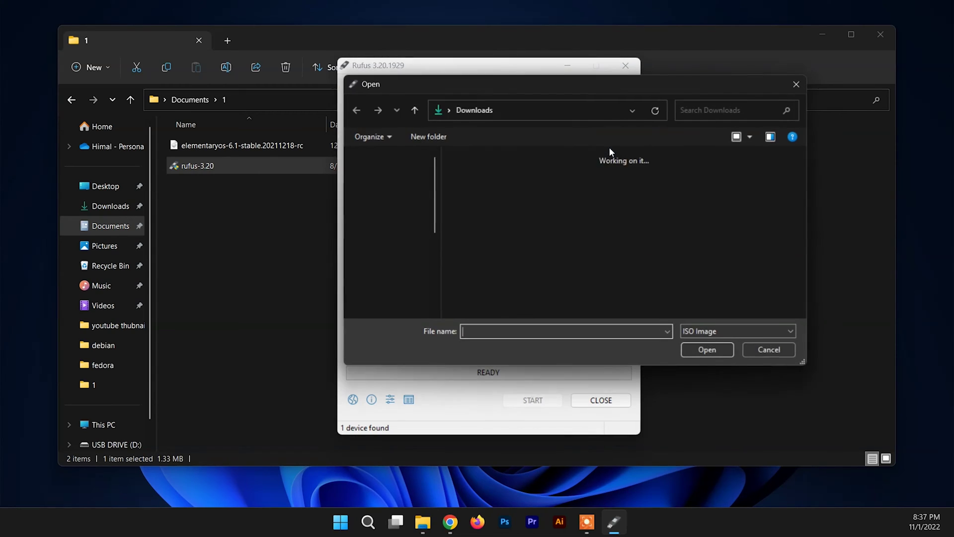
pyautogui.click(396, 256)
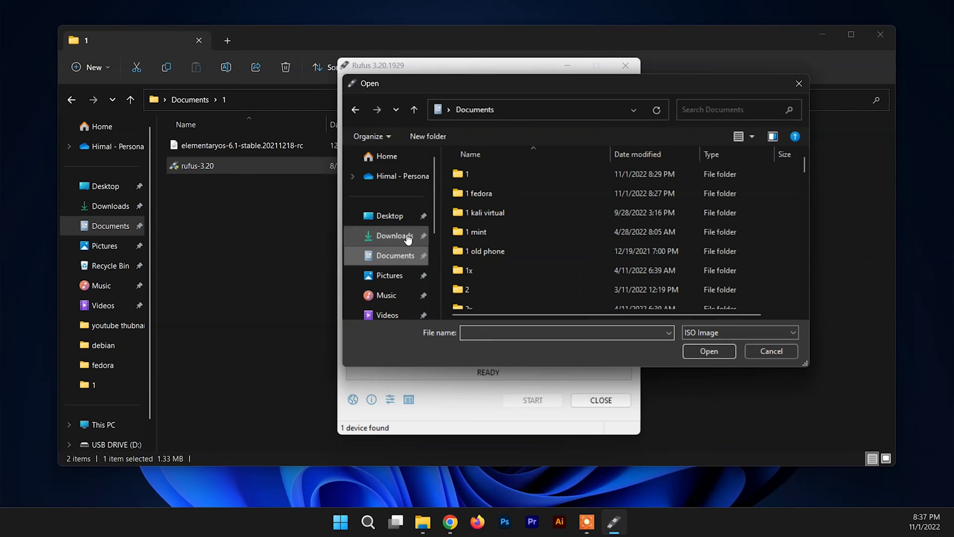
pyautogui.doubleClick(464, 178)
pyautogui.doubleClick(467, 177)
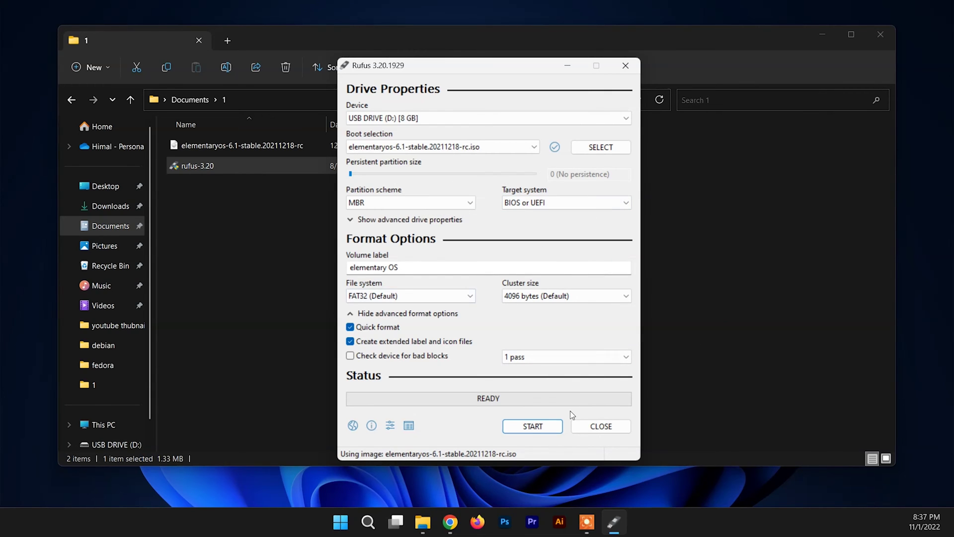
# Step: Write the image in recommended ISO mode, allowing the Syslinux download, then close Rufus
pyautogui.click(547, 422)
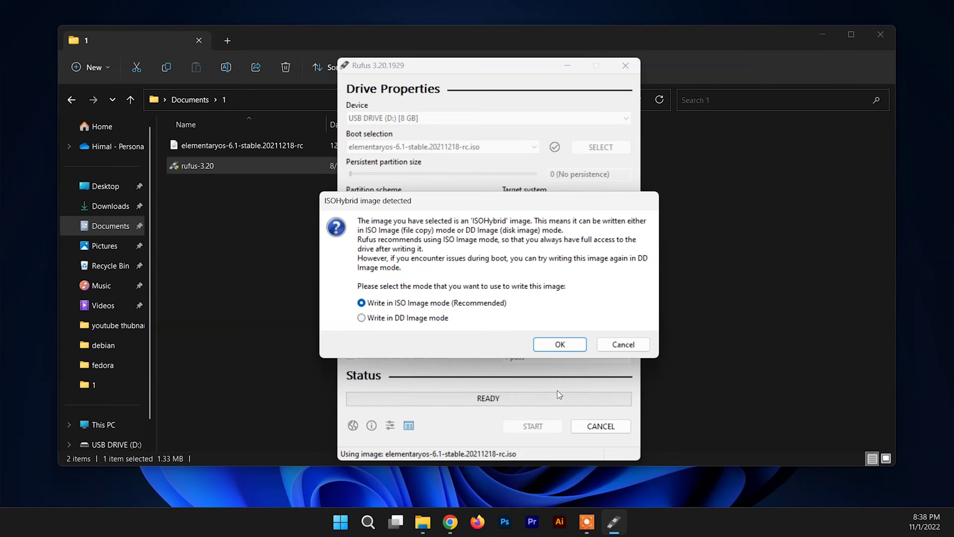
pyautogui.click(571, 345)
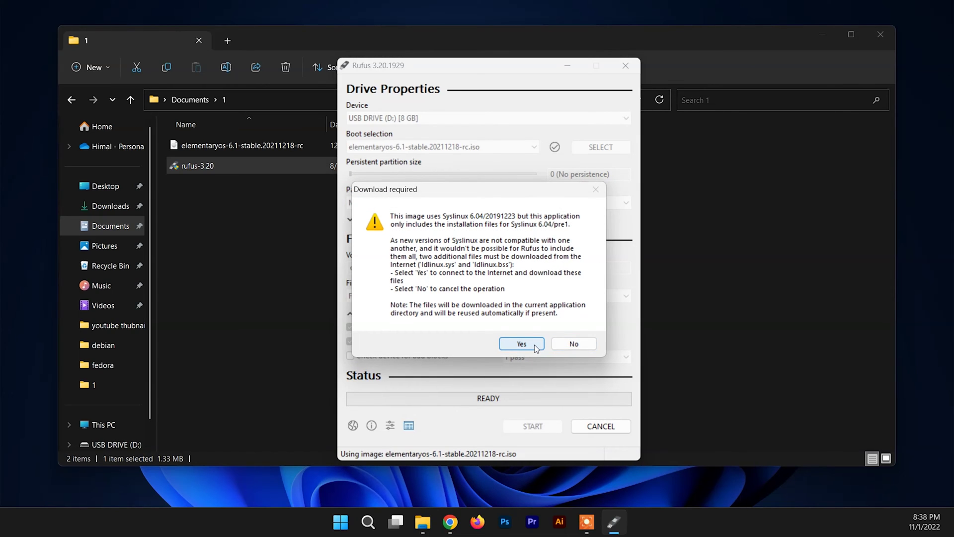
pyautogui.click(521, 344)
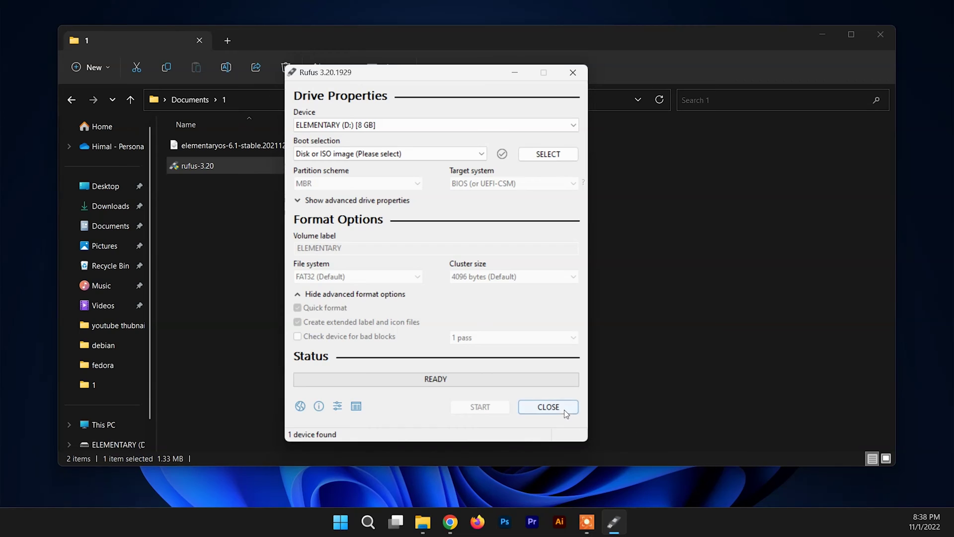
pyautogui.click(552, 407)
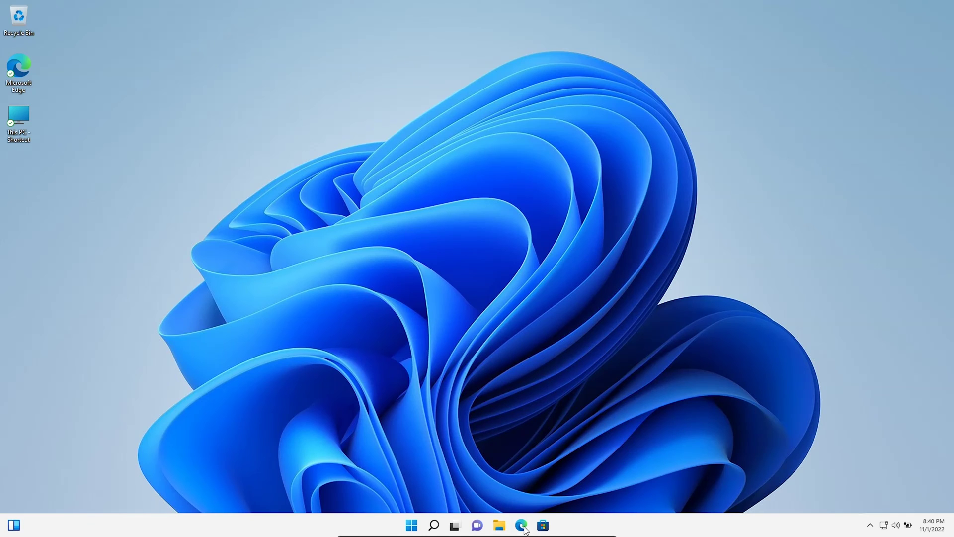
# Step: From File Explorer's This PC, use Show more options > Manage to reach Disk Management
pyautogui.click(499, 526)
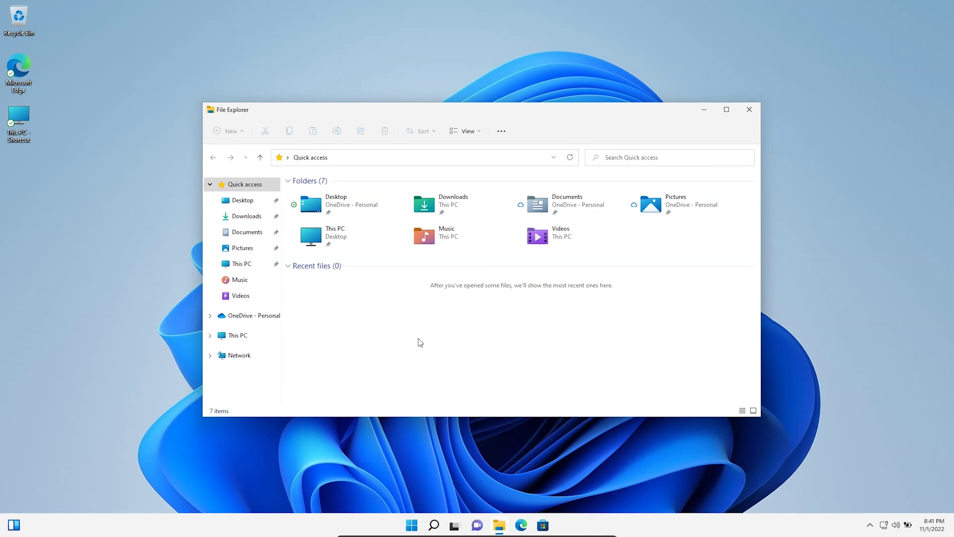
pyautogui.click(244, 340)
pyautogui.rightClick(244, 338)
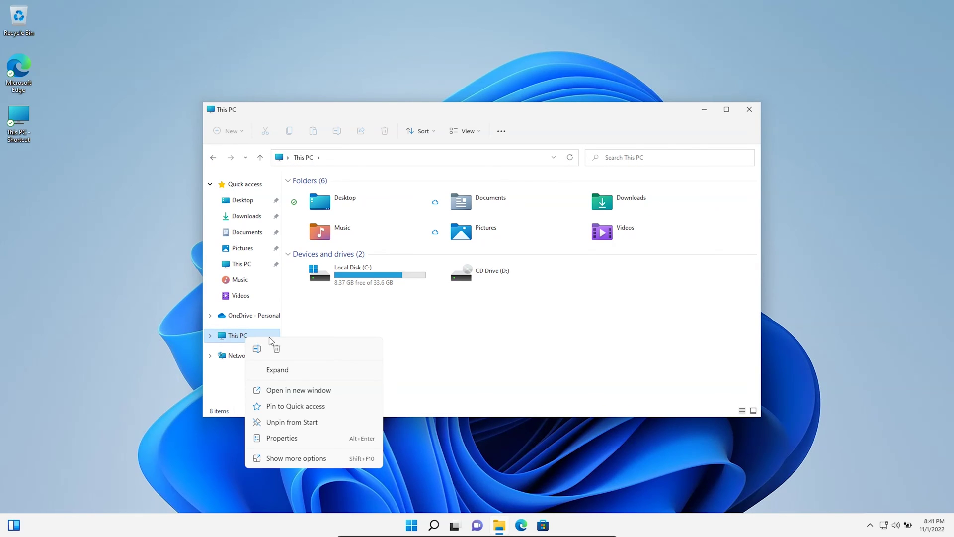
pyautogui.click(298, 457)
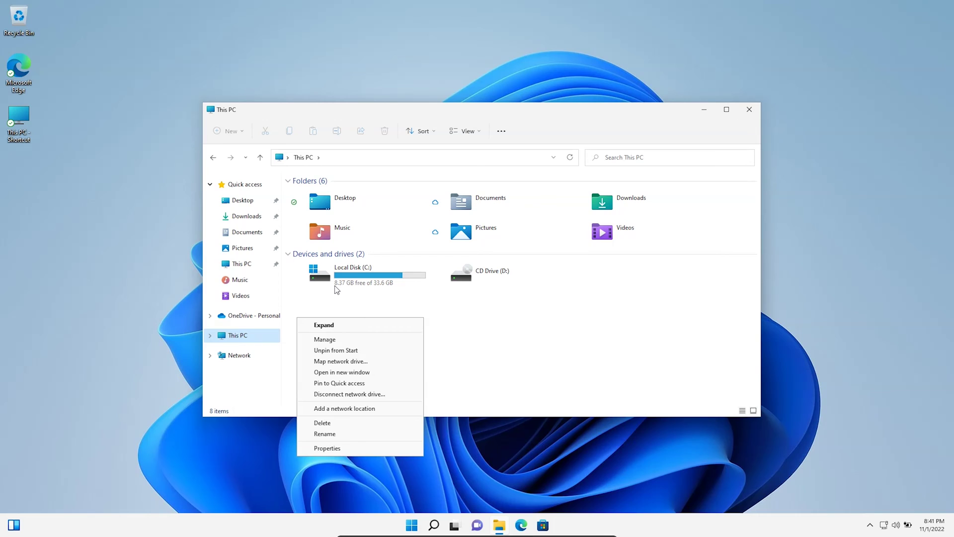
pyautogui.click(327, 340)
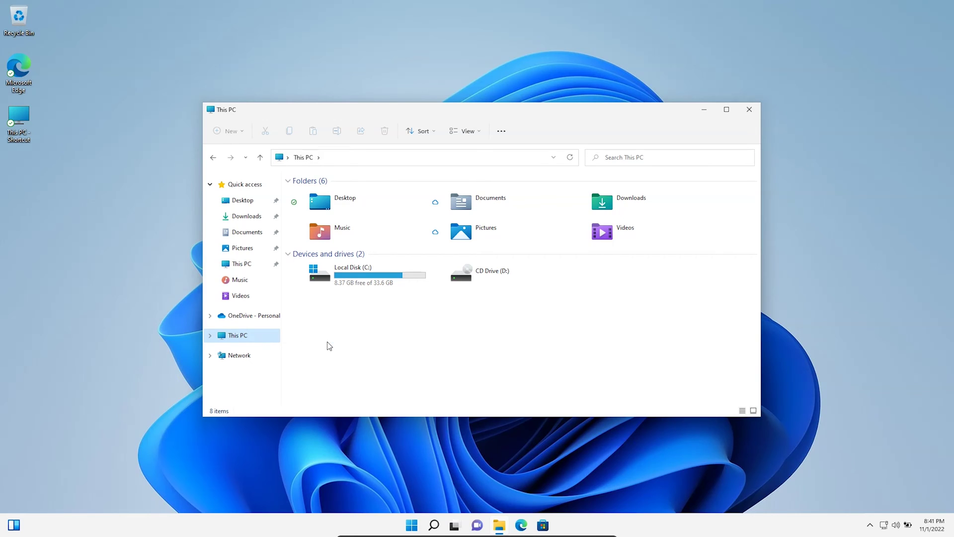
pyautogui.click(322, 210)
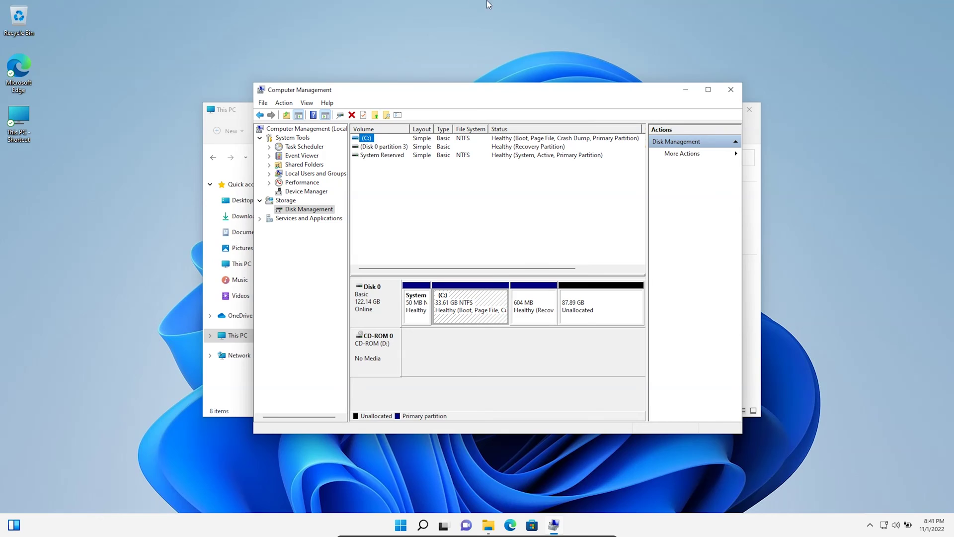
# Step: Inspect Disk 0's System, (C:), 604 MB recovery and 87.89 GB unallocated areas, plus (C:)'s actions
pyautogui.click(416, 305)
pyautogui.click(470, 305)
pyautogui.click(534, 305)
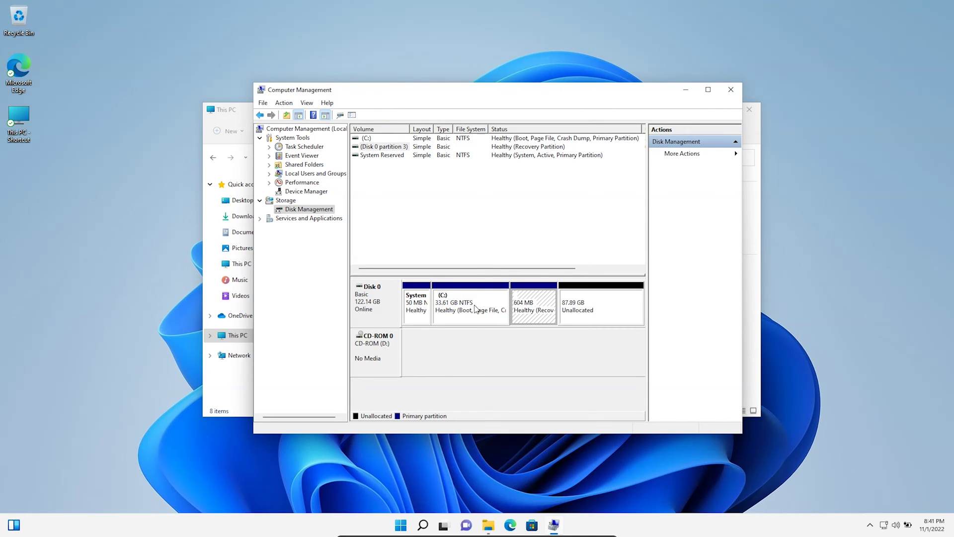
pyautogui.click(416, 308)
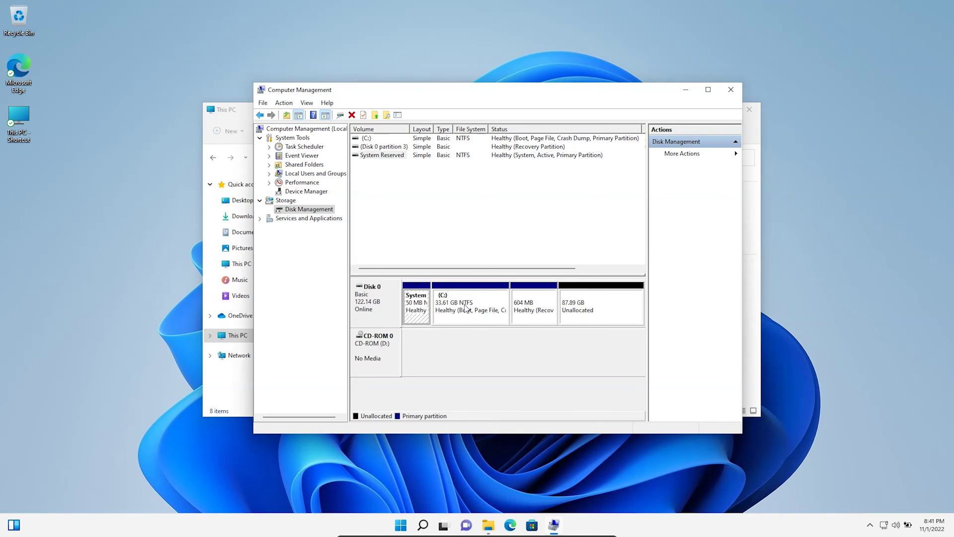
pyautogui.click(481, 303)
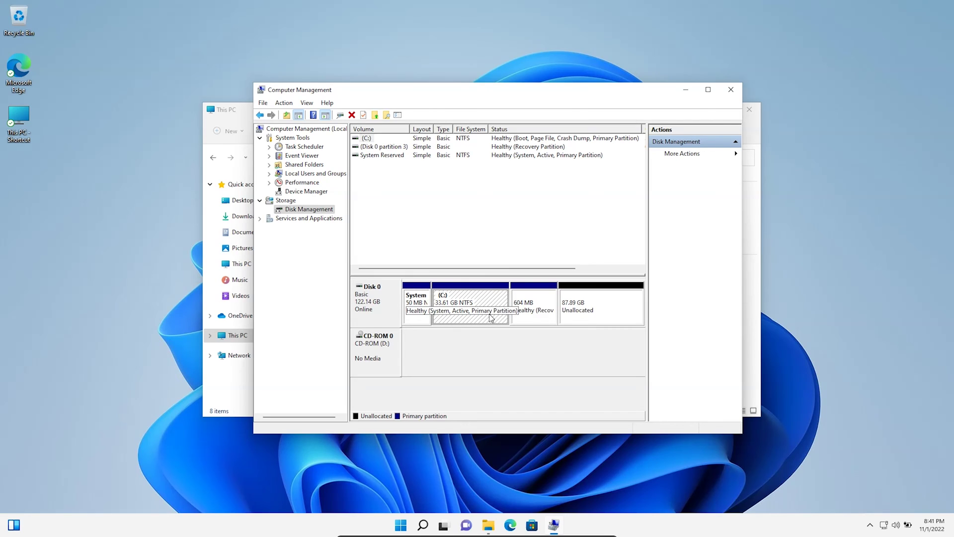
pyautogui.click(546, 306)
pyautogui.click(495, 313)
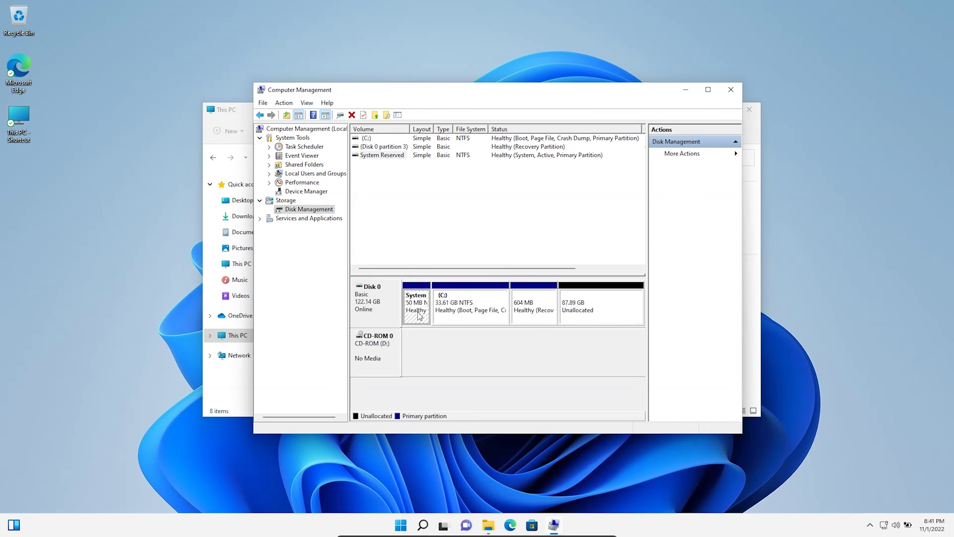
pyautogui.click(599, 316)
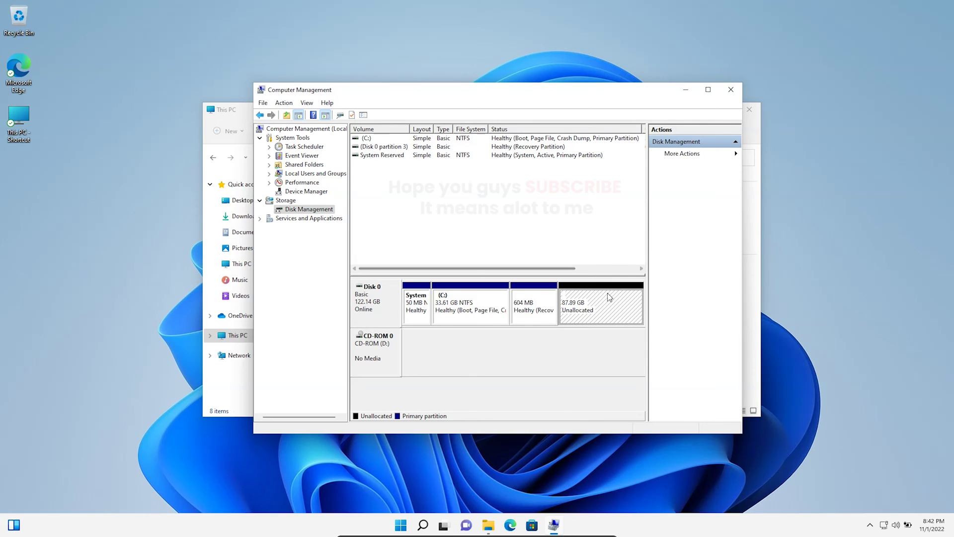
pyautogui.rightClick(453, 312)
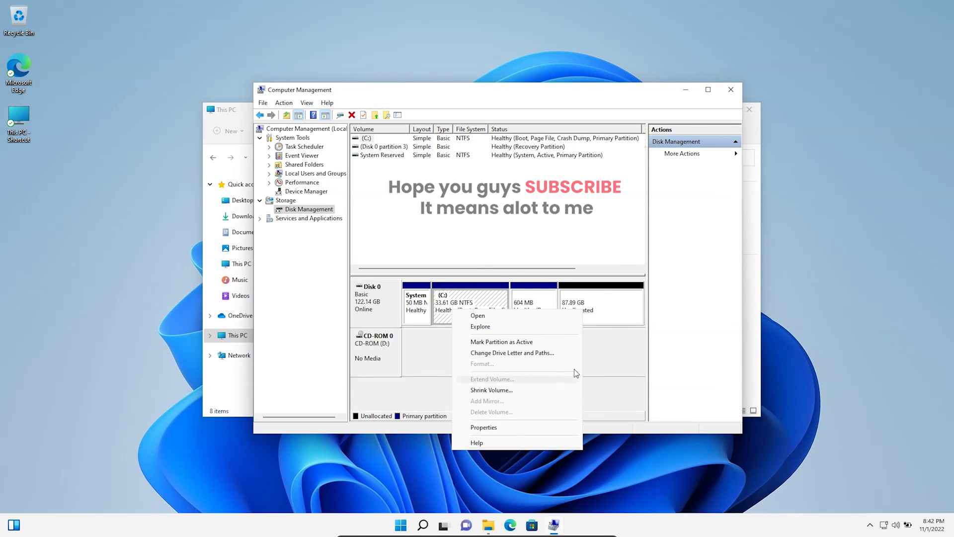
pyautogui.click(641, 348)
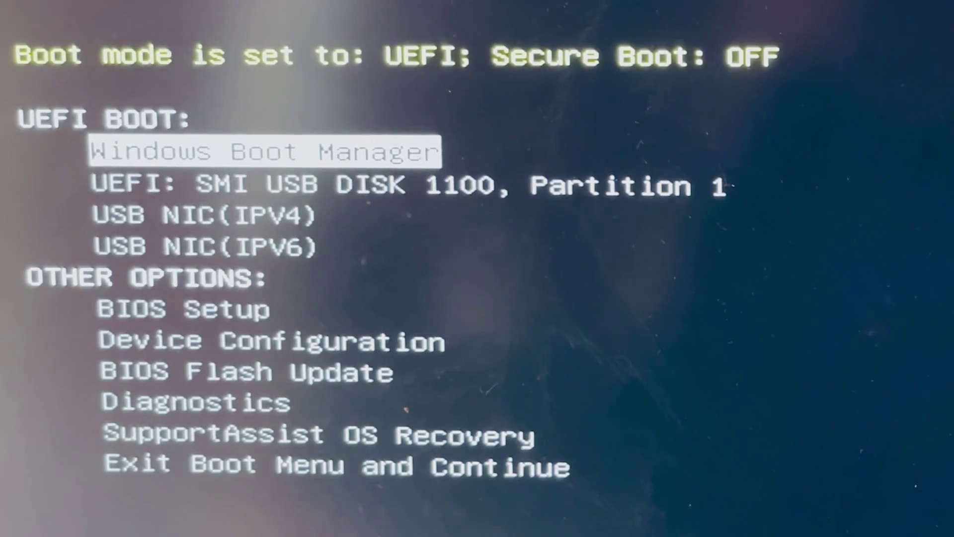
# Step: Boot from the 'UEFI: SMI USB DISK 1100, Partition 1' entry
pyautogui.press('Down')
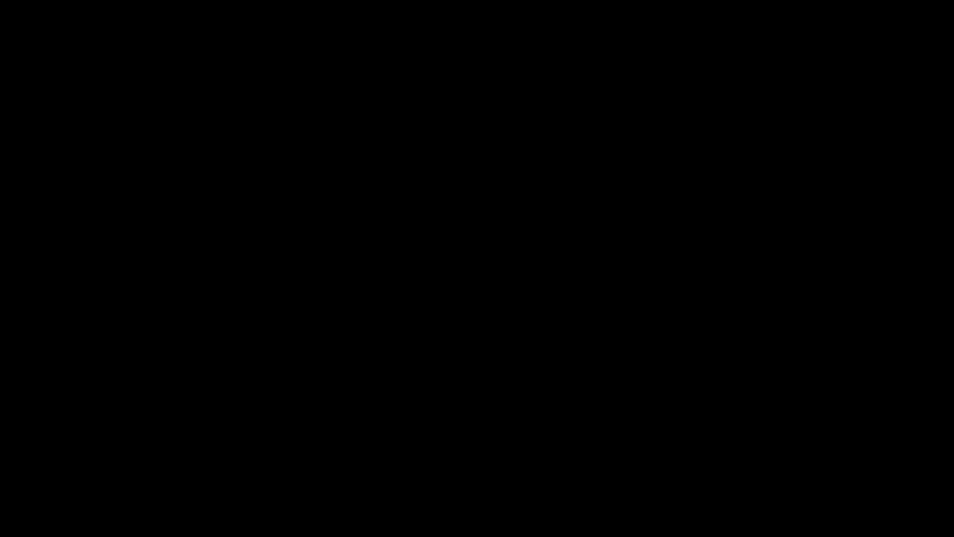
# Step: Start 'Try or install elementary OS', choose English (United States) and confirm the English (US) keyboard layout
pyautogui.press('Down')
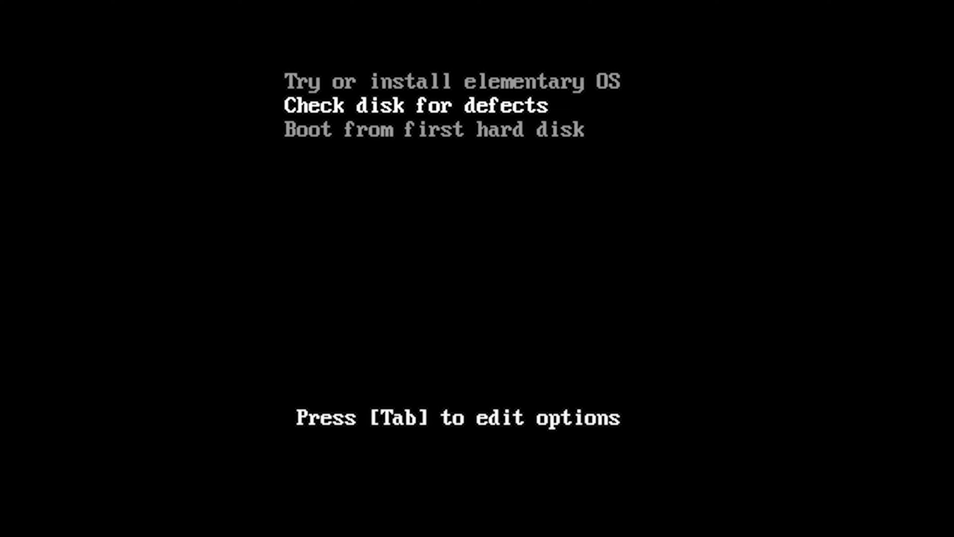
pyautogui.press('Up')
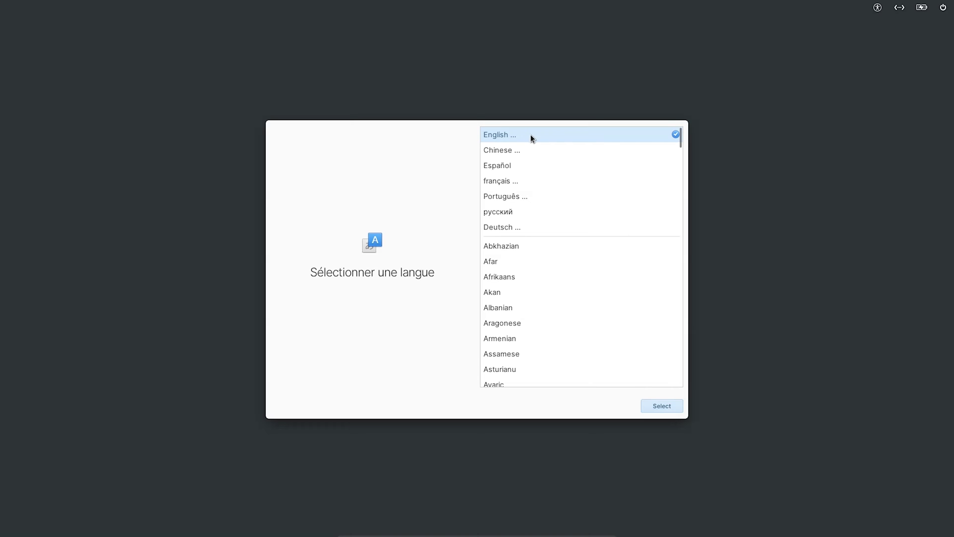
pyautogui.click(670, 409)
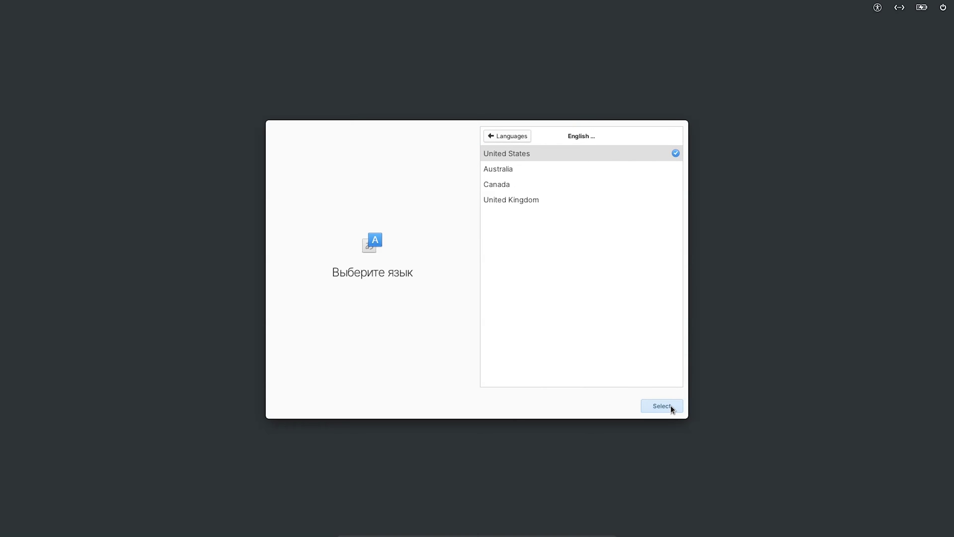
pyautogui.click(669, 405)
pyautogui.click(531, 382)
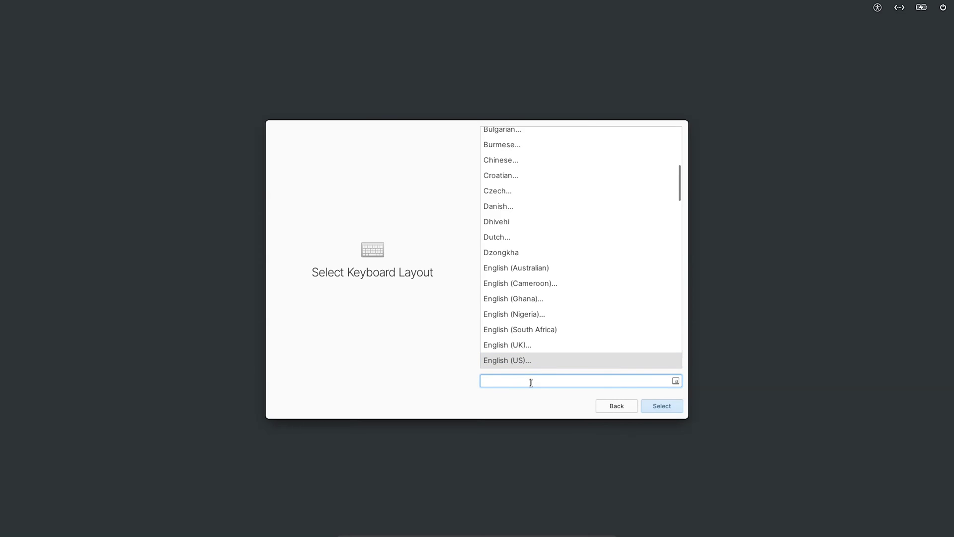
pyautogui.write('dfsdfsdfs')
pyautogui.click(675, 412)
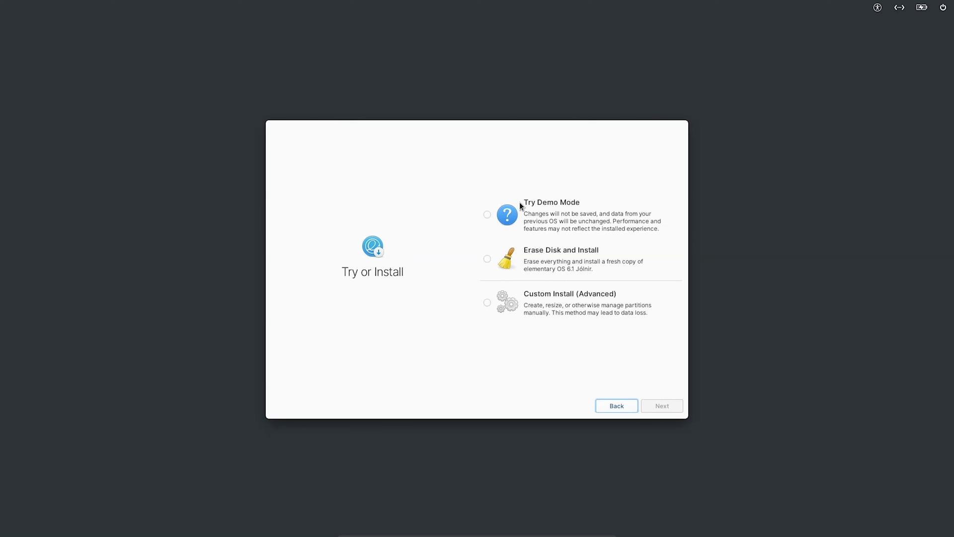
# Step: Pick Custom Install (Advanced) and continue to the partitioning page
pyautogui.click(554, 253)
pyautogui.click(537, 293)
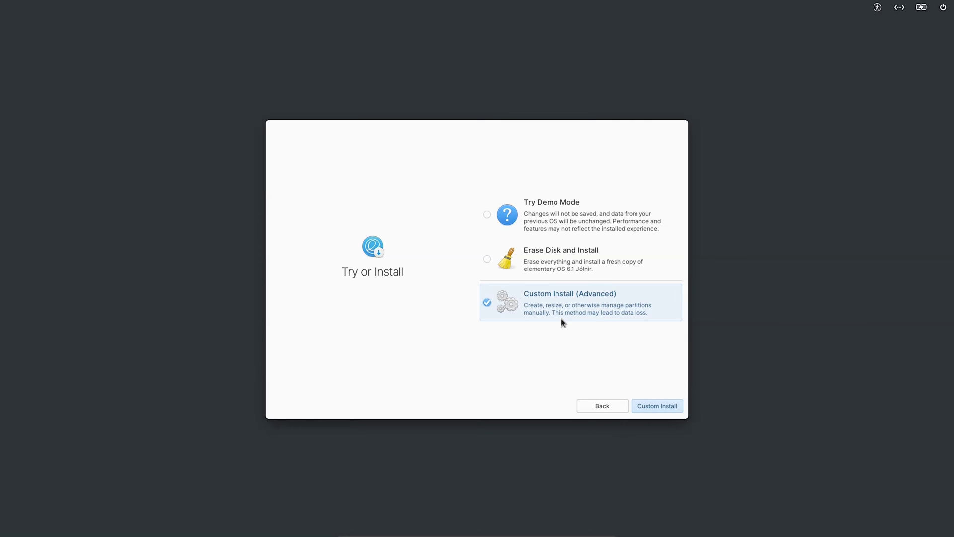
pyautogui.press('Return')
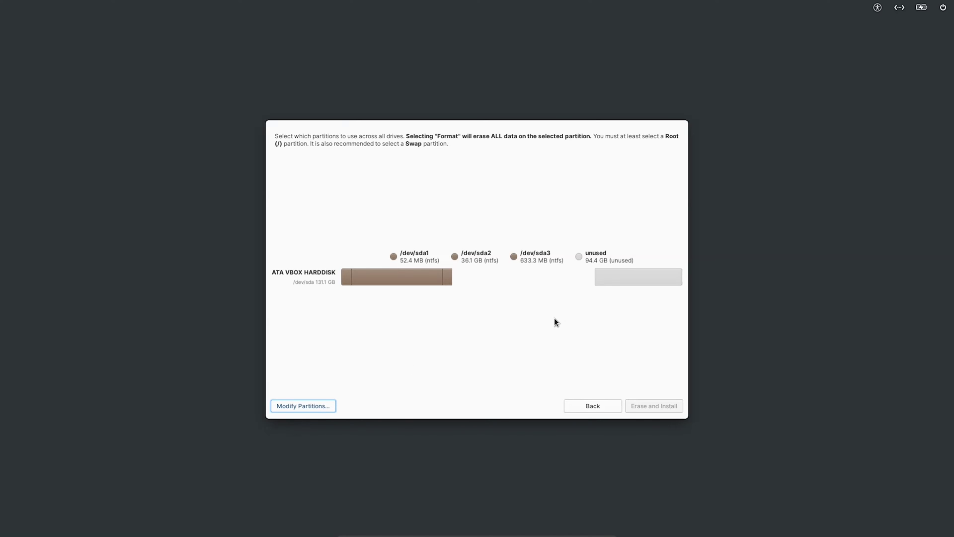
# Step: Open GParted and start a new partition in the 87.89 GiB unallocated space
pyautogui.click(307, 405)
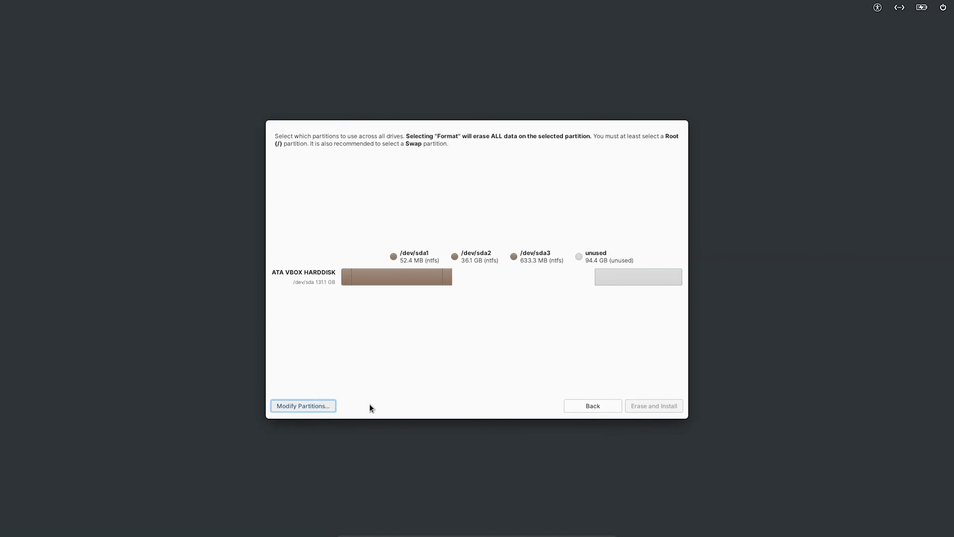
pyautogui.moveTo(218, 24); pyautogui.dragTo(495, 143)
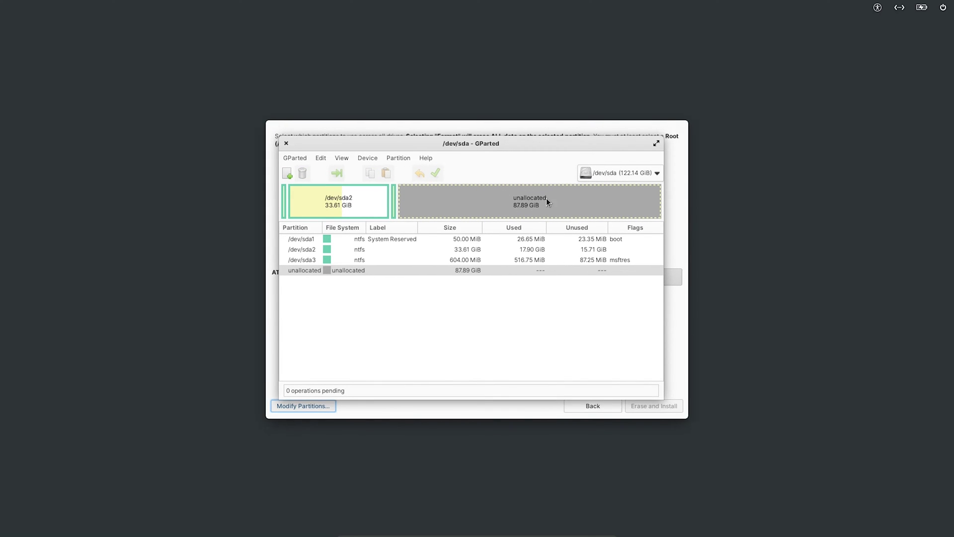
pyautogui.click(375, 272)
pyautogui.click(287, 173)
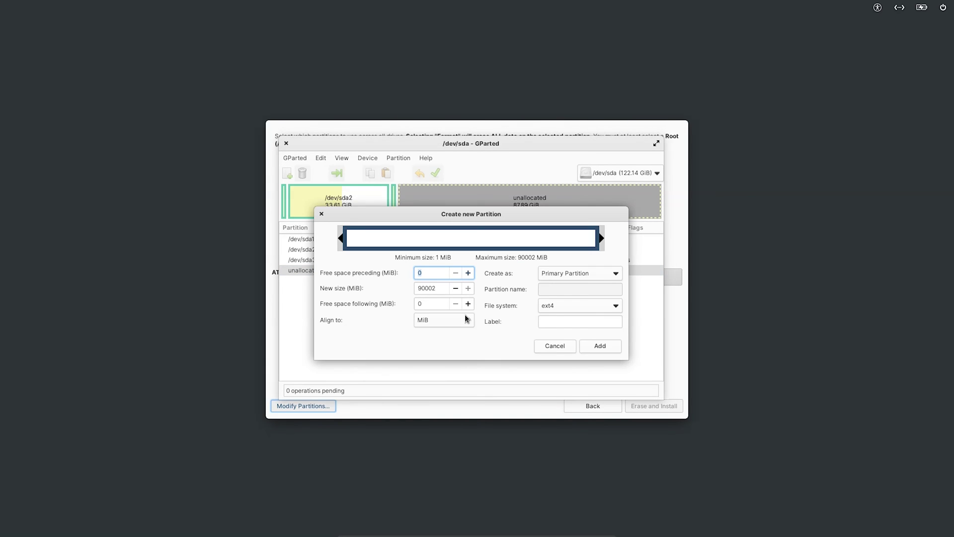
# Step: Add an ext4 partition of 90002 MiB labelled '/' with MiB alignment
pyautogui.doubleClick(439, 289)
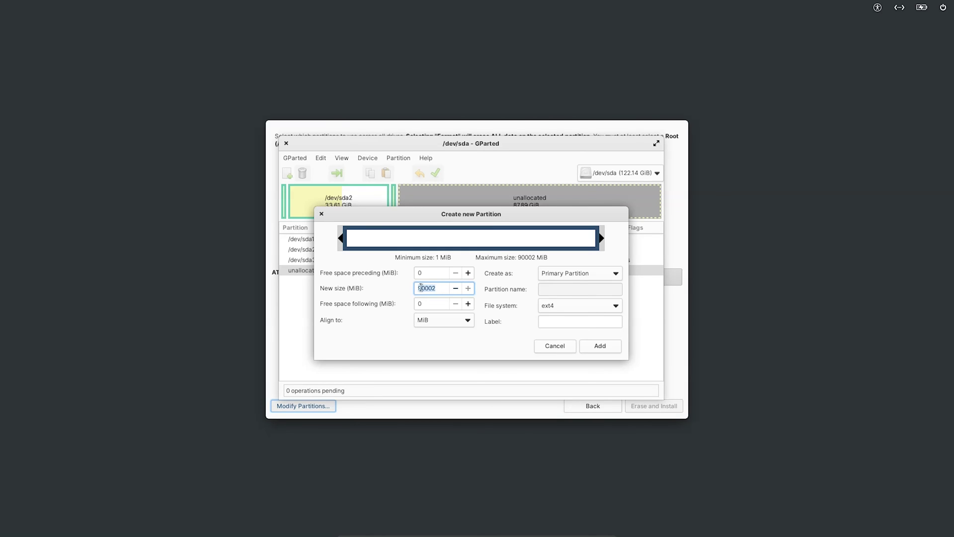
pyautogui.click(437, 288)
pyautogui.moveTo(442, 288); pyautogui.dragTo(382, 288)
pyautogui.click(564, 325)
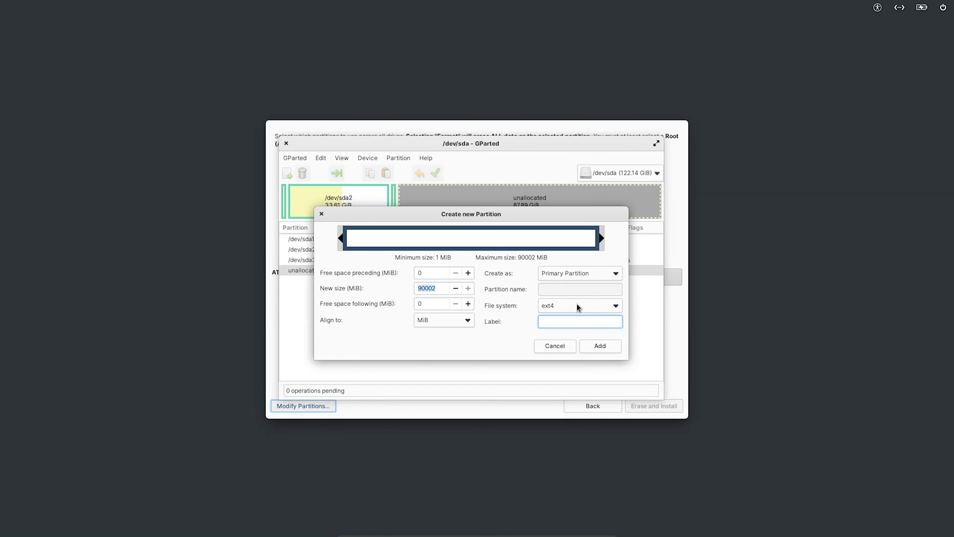
pyautogui.write('/')
pyautogui.click(449, 320)
pyautogui.click(454, 321)
pyautogui.click(450, 318)
pyautogui.click(363, 344)
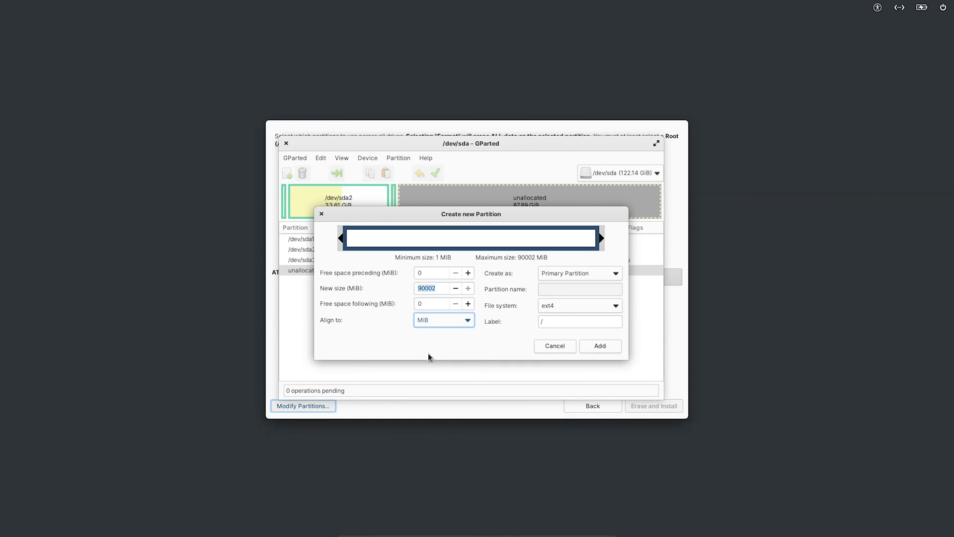
pyautogui.click(600, 347)
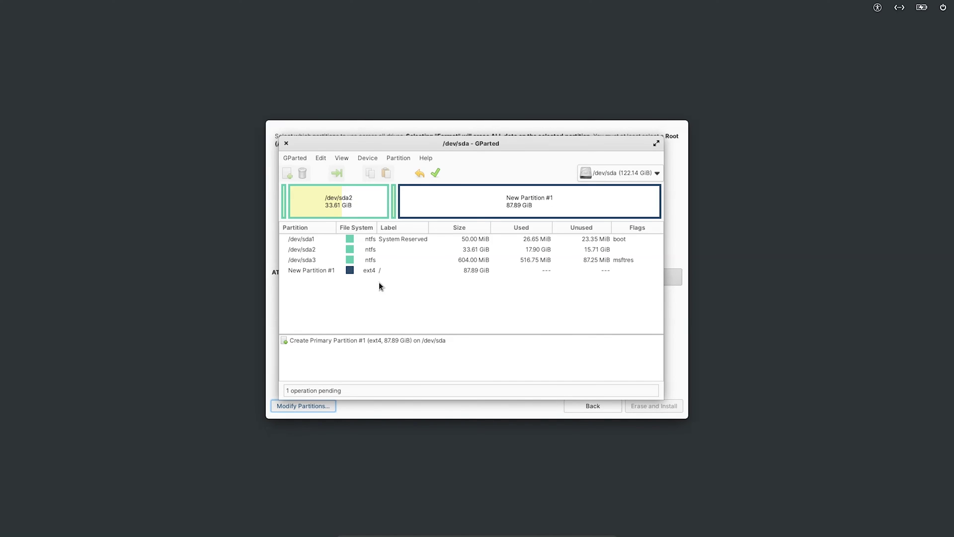
# Step: Apply the pending operation to create /dev/sda4, then close GParted
pyautogui.click(374, 270)
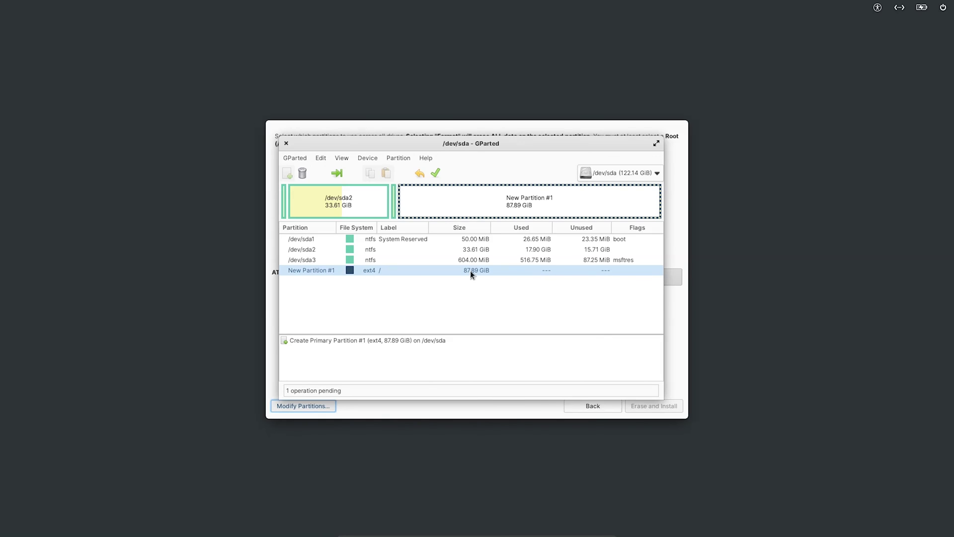
pyautogui.click(603, 174)
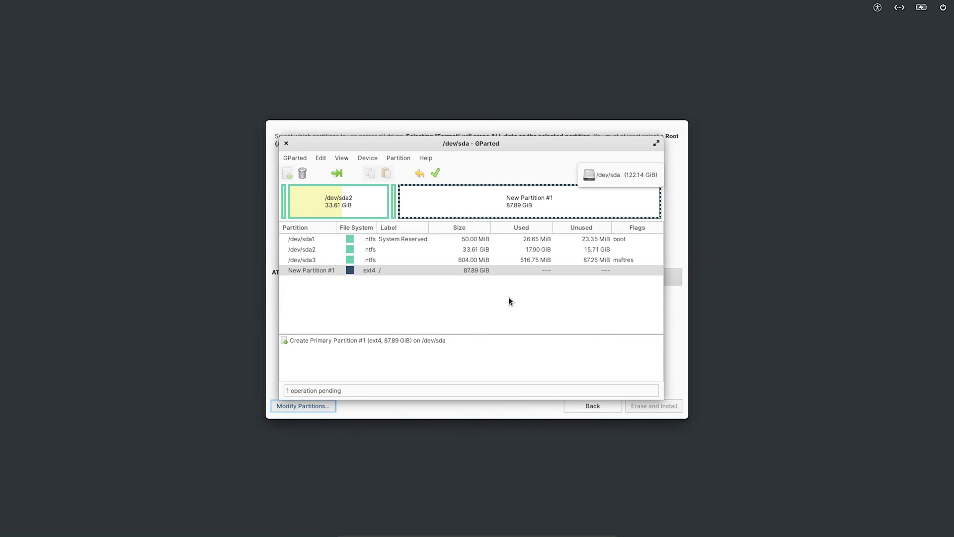
pyautogui.click(435, 173)
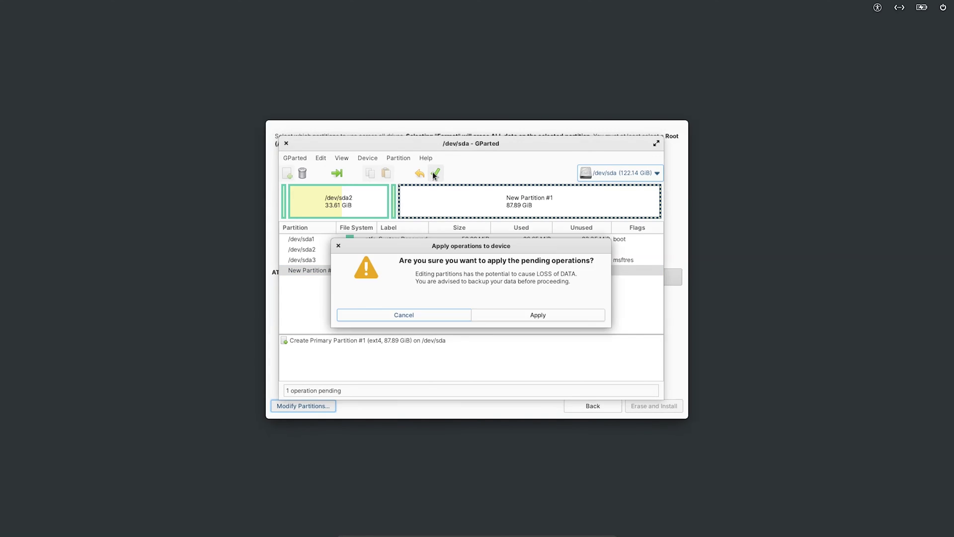
pyautogui.click(538, 316)
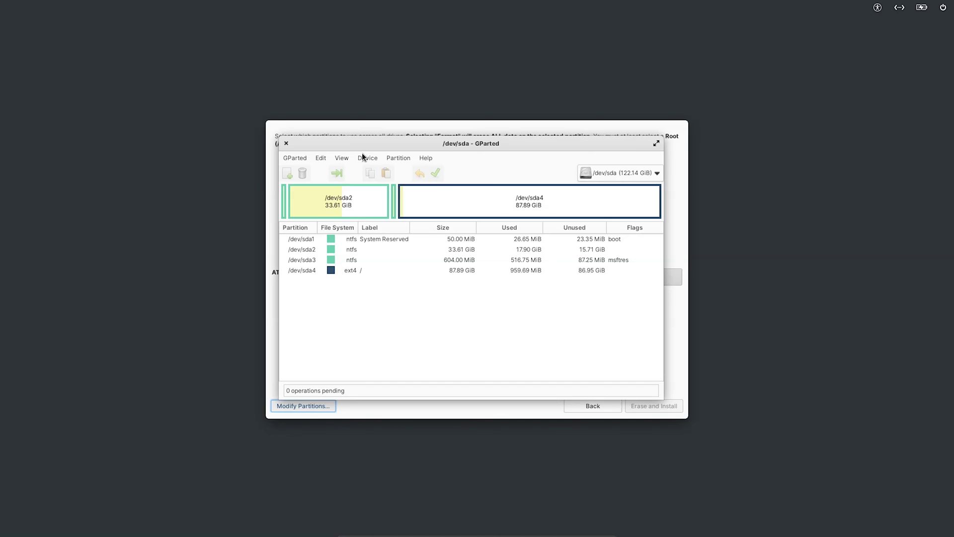
pyautogui.click(285, 143)
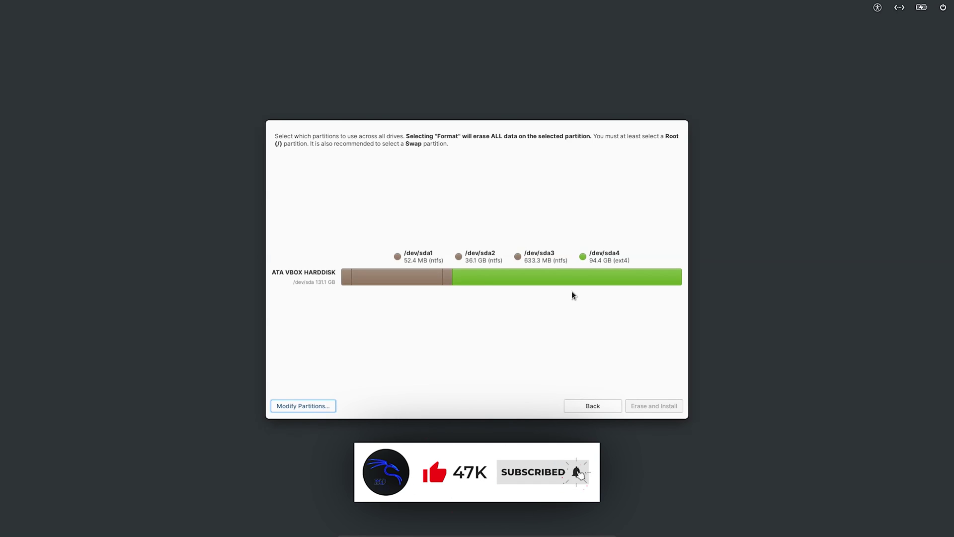
# Step: Set /dev/sda4 to be used and formatted as Root (/), then run Erase and Install
pyautogui.click(583, 279)
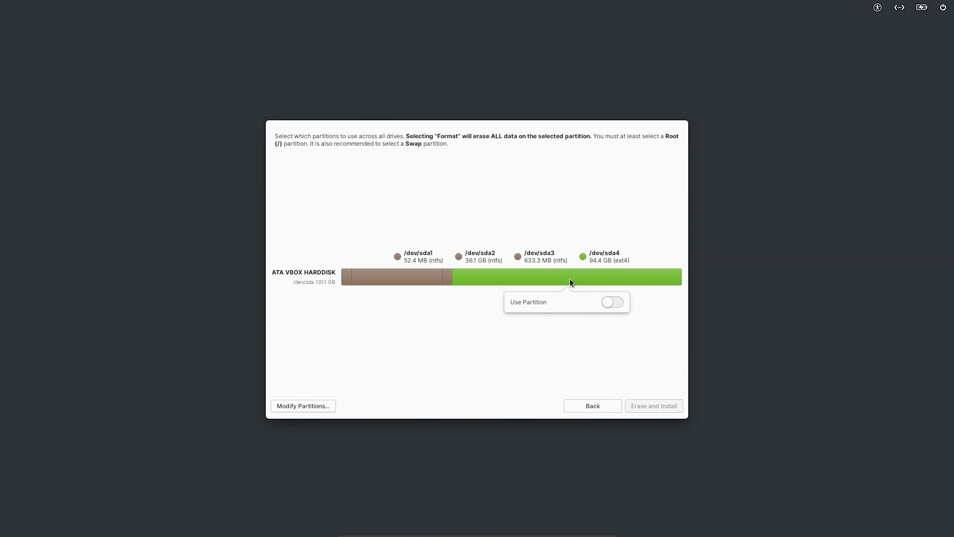
pyautogui.click(616, 302)
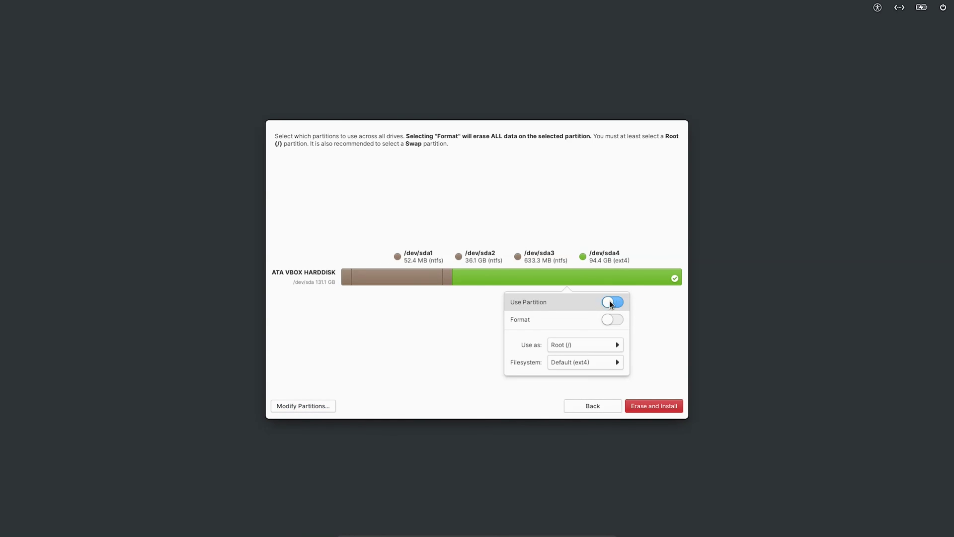
pyautogui.click(621, 303)
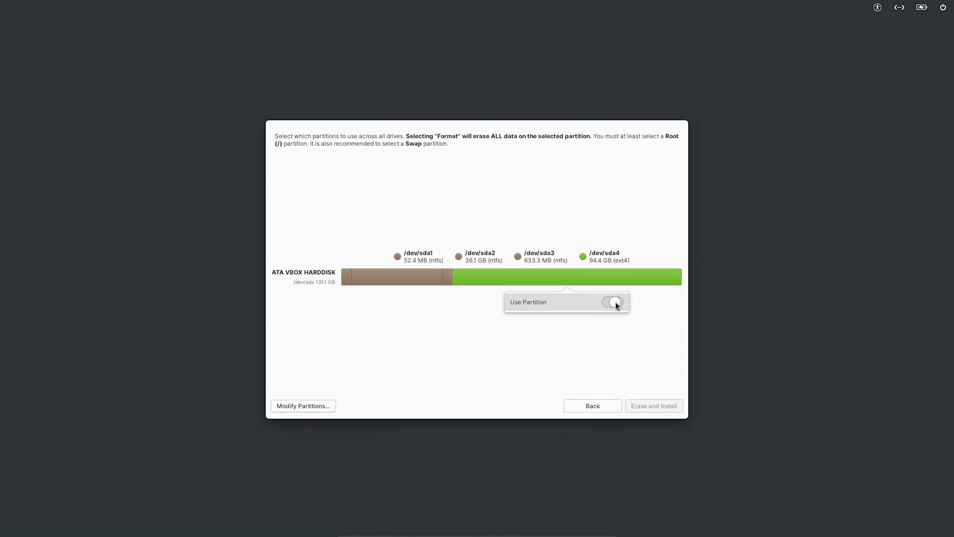
pyautogui.click(615, 302)
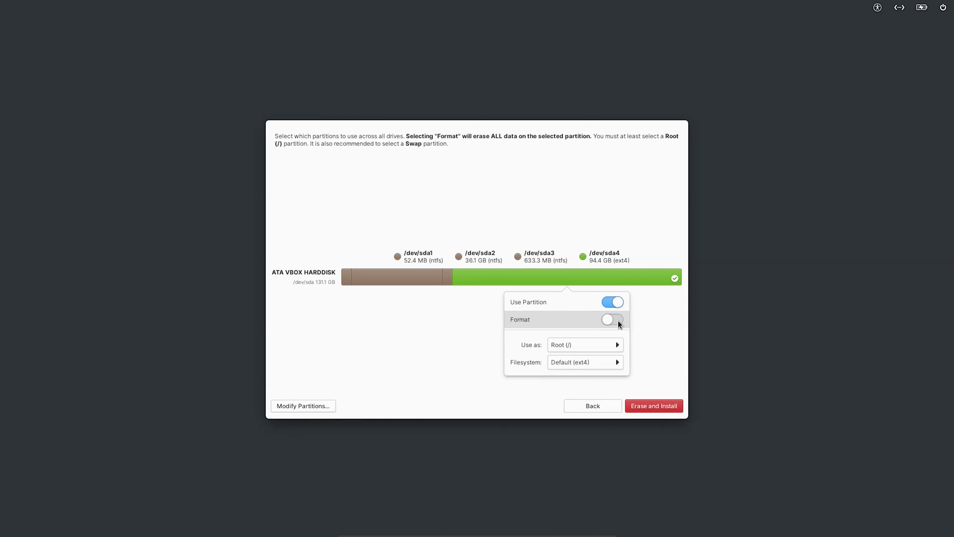
pyautogui.click(616, 320)
pyautogui.click(591, 354)
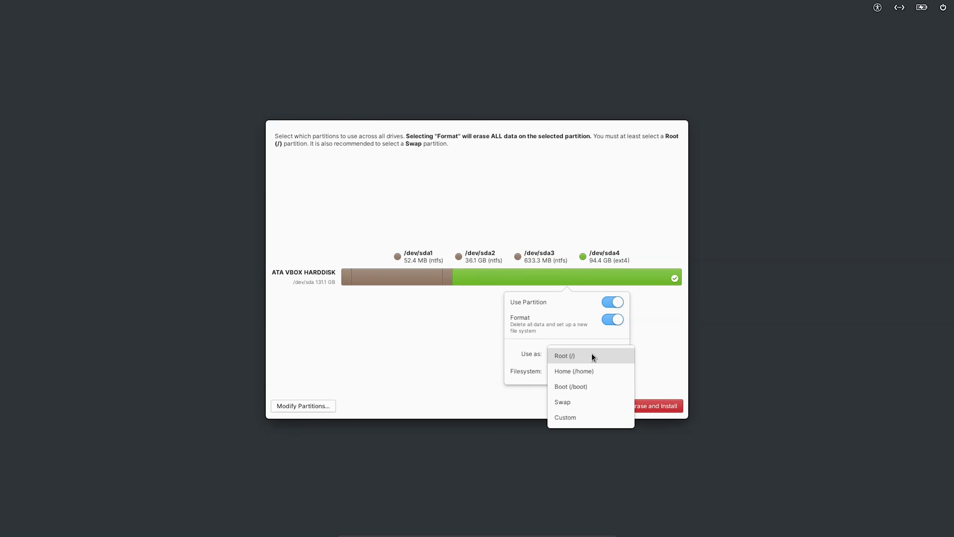
pyautogui.click(587, 356)
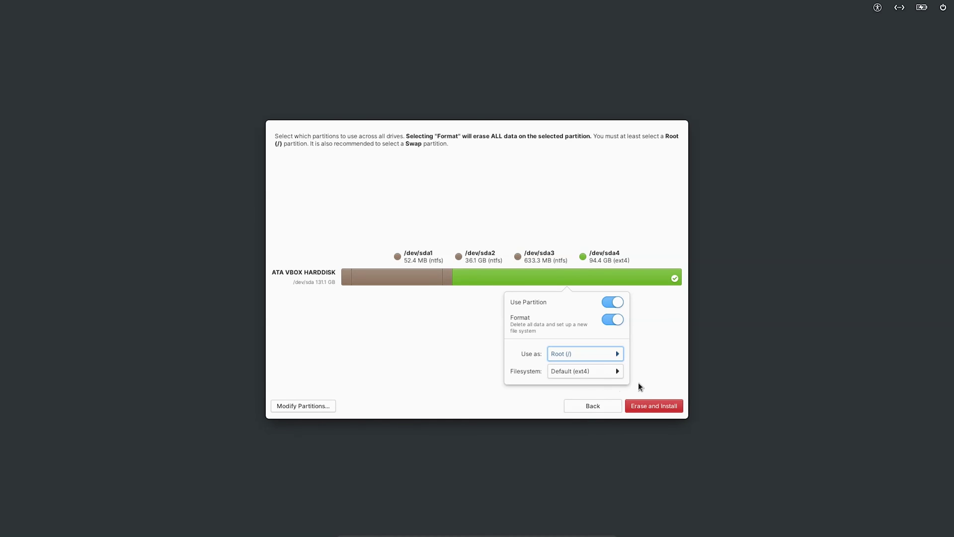
pyautogui.click(653, 374)
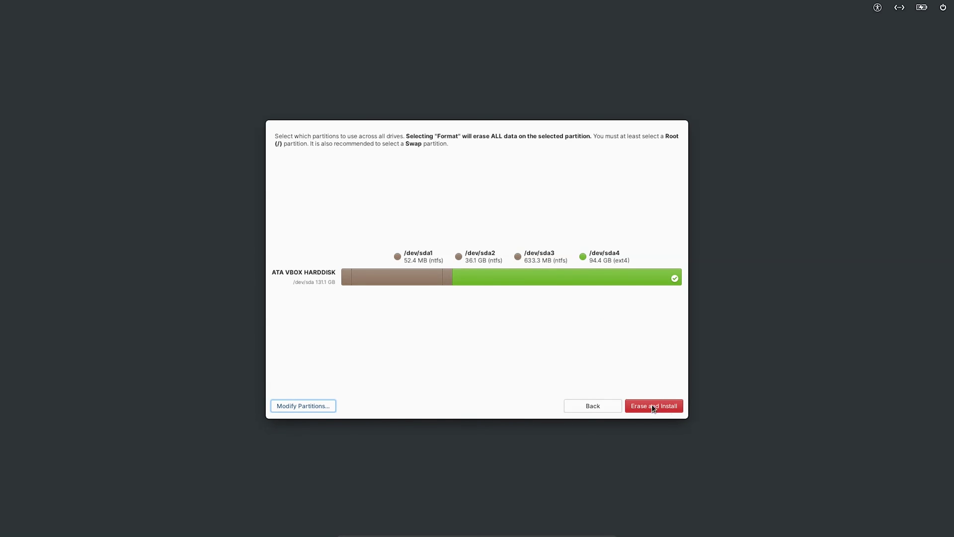
pyautogui.click(653, 404)
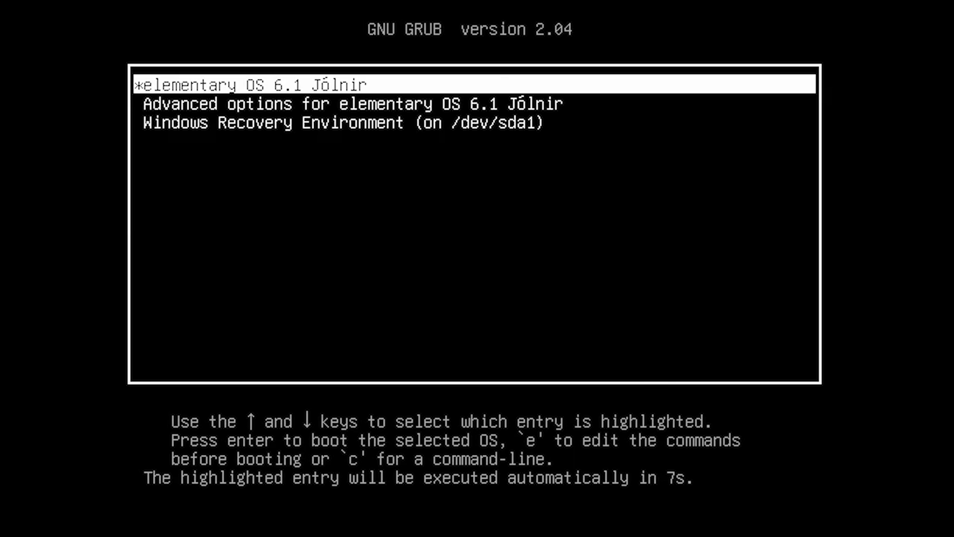
# Step: Choose the Windows entry in the GRUB menu and boot it to the sign-in screen
pyautogui.press('Up')
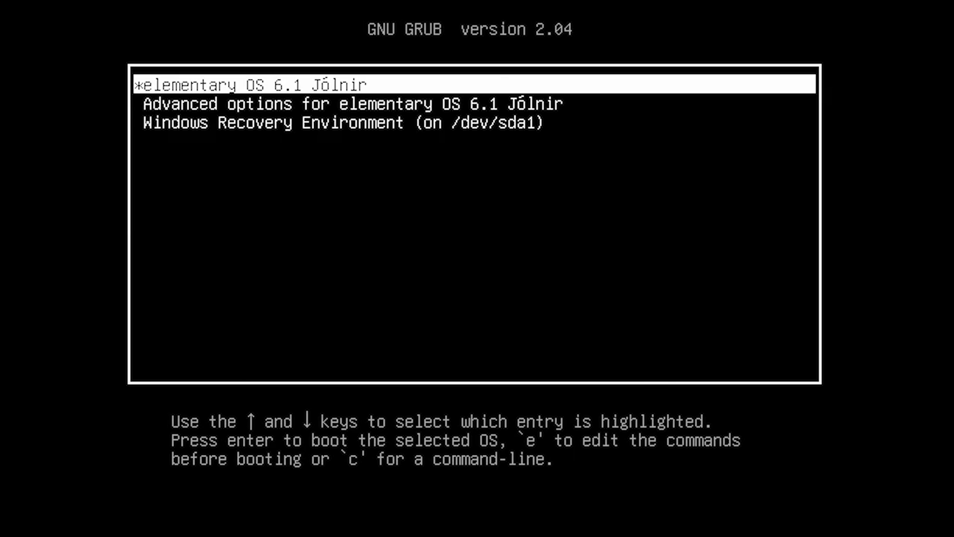
pyautogui.press('Down')
pyautogui.press('Down')
pyautogui.press('Up')
pyautogui.press('Up')
pyautogui.press('Down')
pyautogui.press('Down')
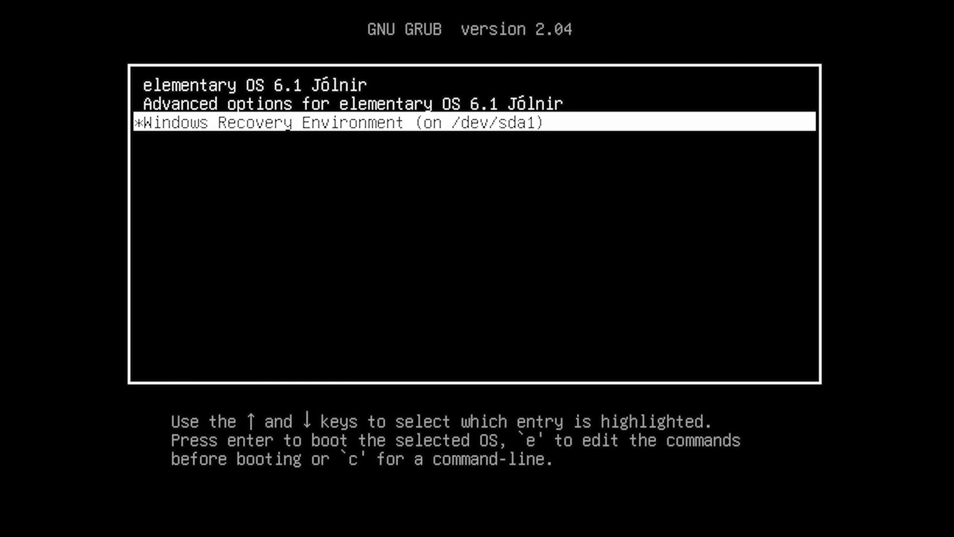
pyautogui.press('Up')
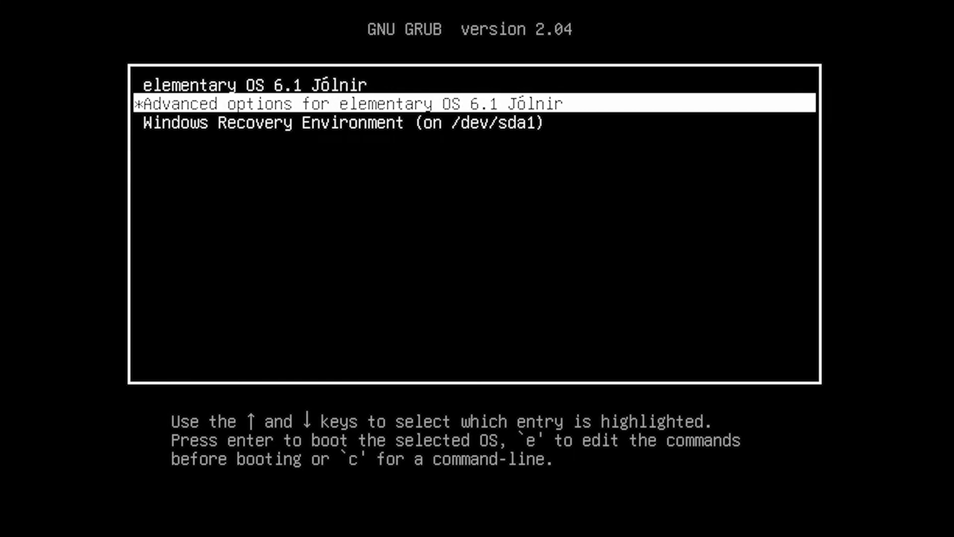
pyautogui.press('Down')
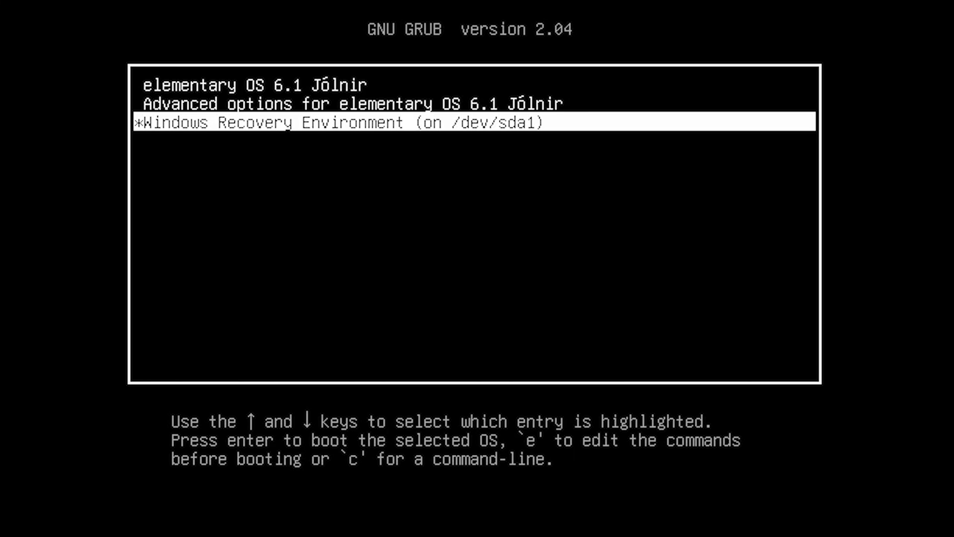
pyautogui.press('Return')
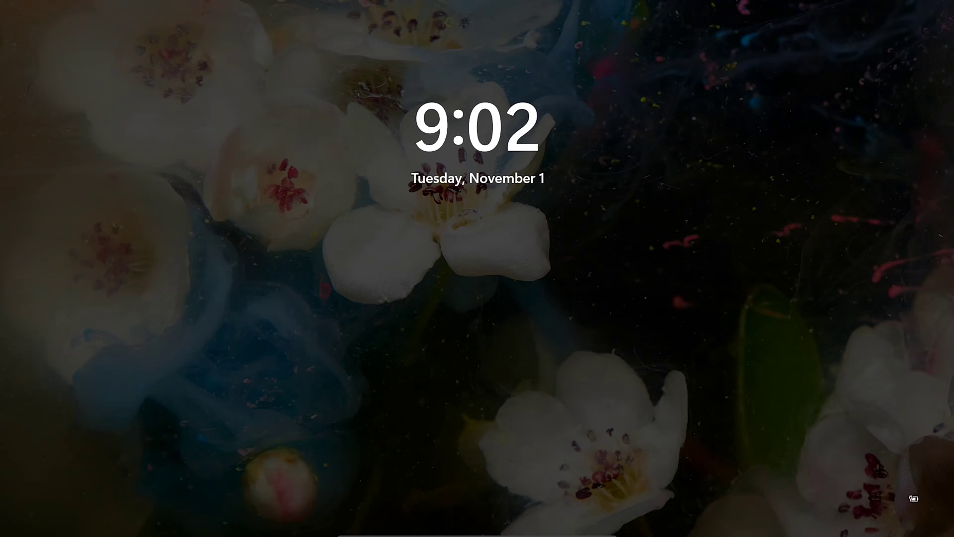
pyautogui.press('space')
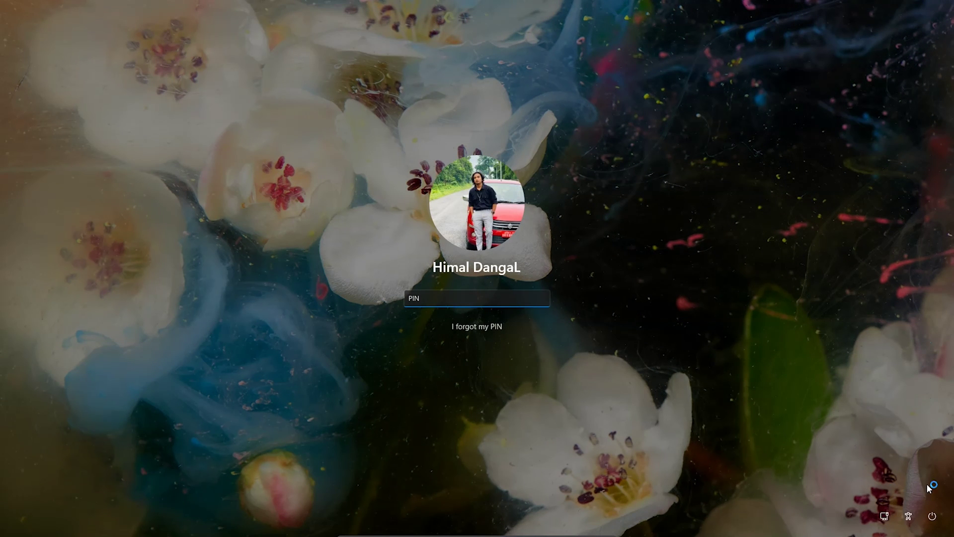
# Step: Restart Windows and boot the elementary OS entry from the GRUB menu
pyautogui.click(933, 521)
pyautogui.click(928, 494)
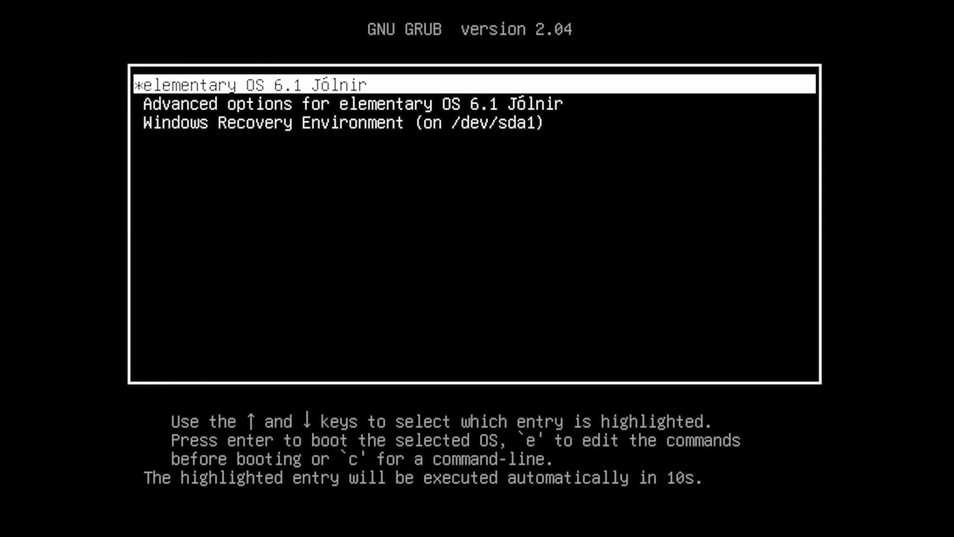
pyautogui.press('Down')
pyautogui.press('Up')
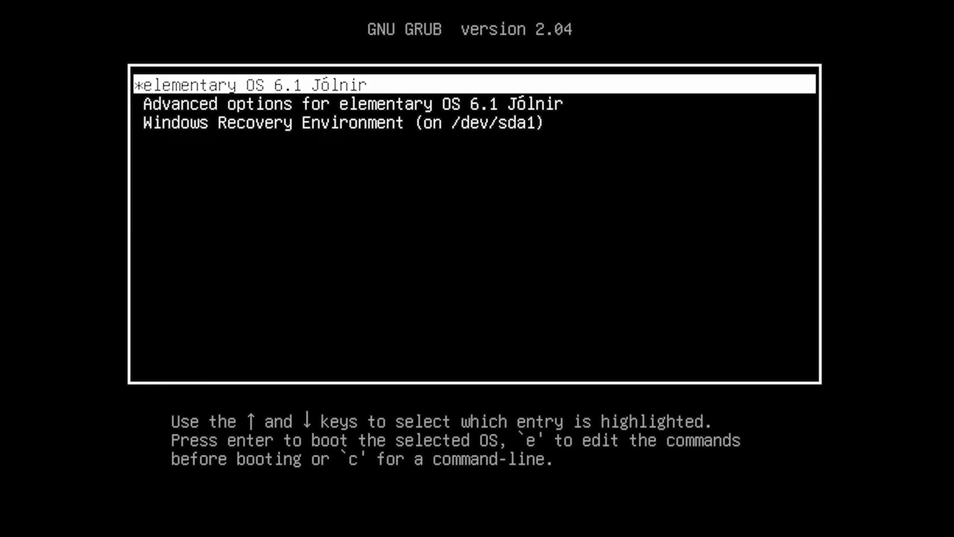
pyautogui.press('Return')
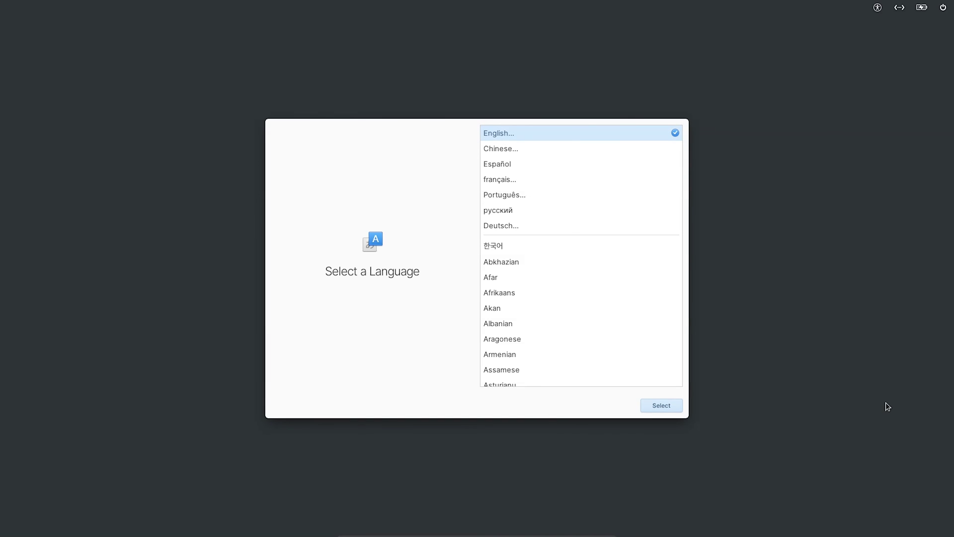
# Step: Keep English, enter the account's full name and other details with device name xps 15, and finish
pyautogui.click(661, 405)
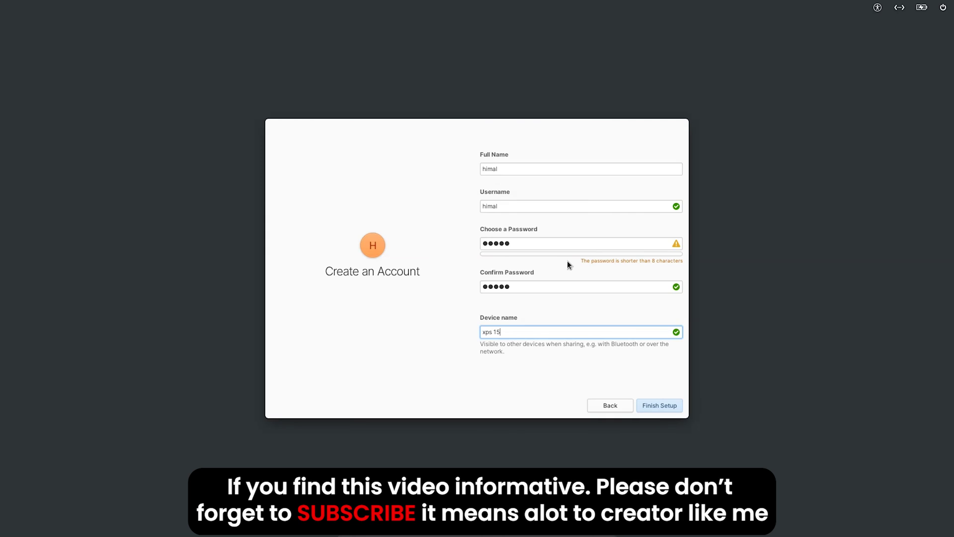
pyautogui.click(551, 169)
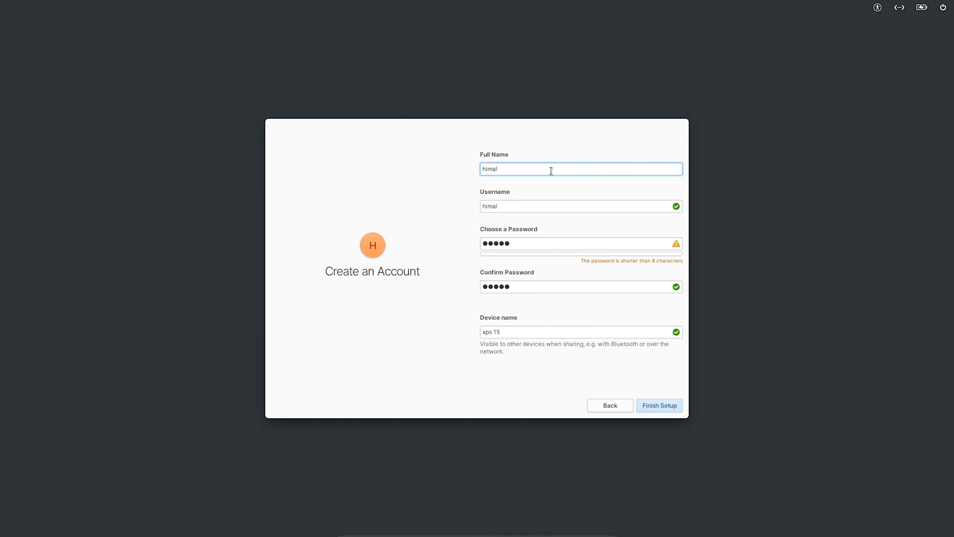
pyautogui.click(651, 406)
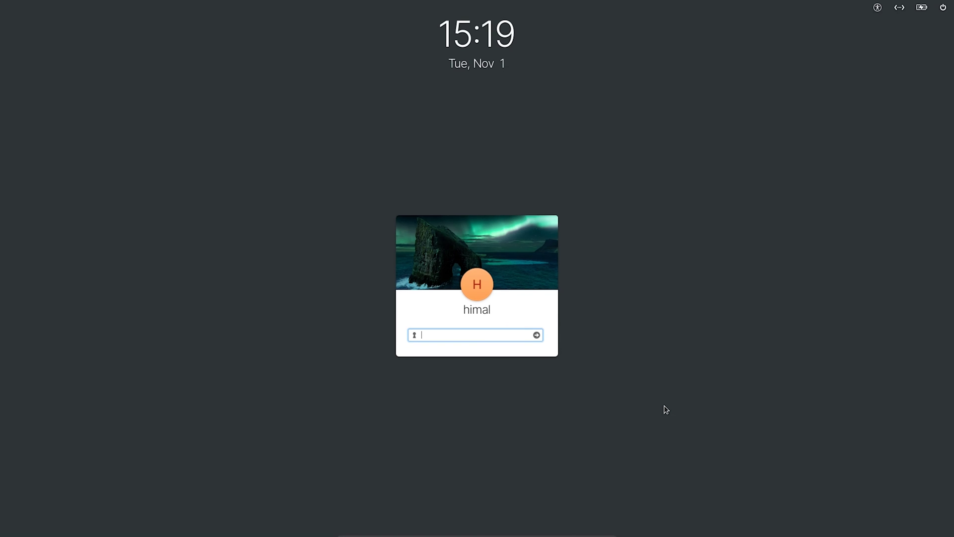
# Step: Log in with the account password and skip the welcome tour
pyautogui.write('a')
pyautogui.press('BackSpace')
pyautogui.write('*****')
pyautogui.press('Return')
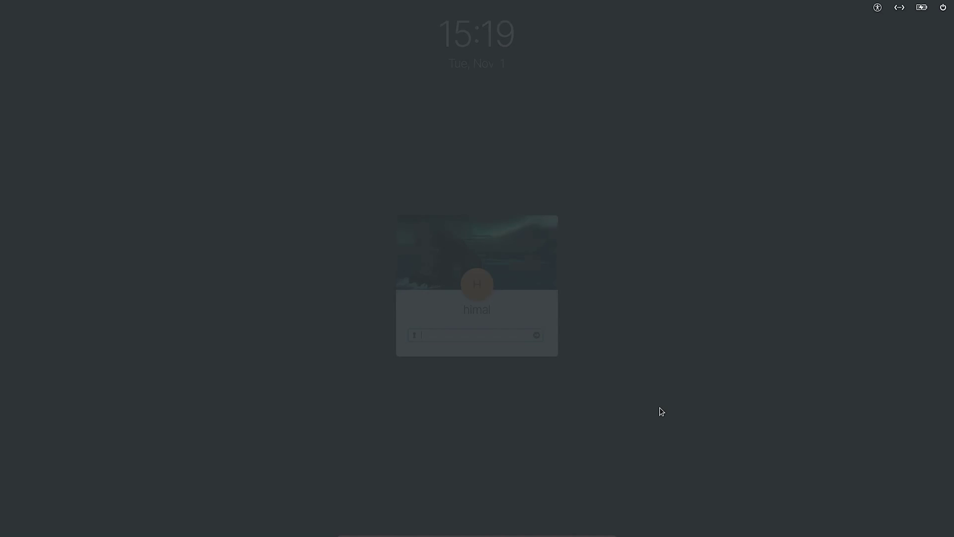
pyautogui.write('*****')
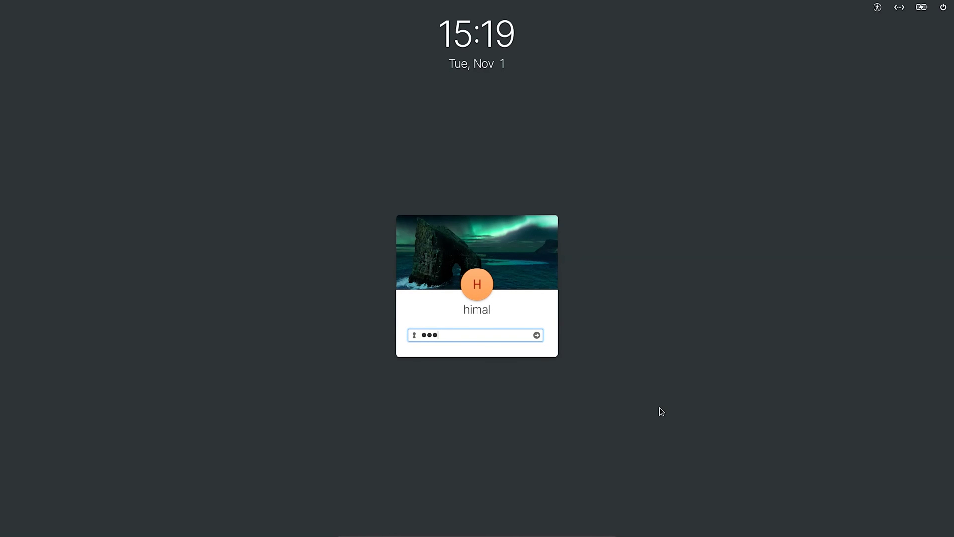
pyautogui.press('Return')
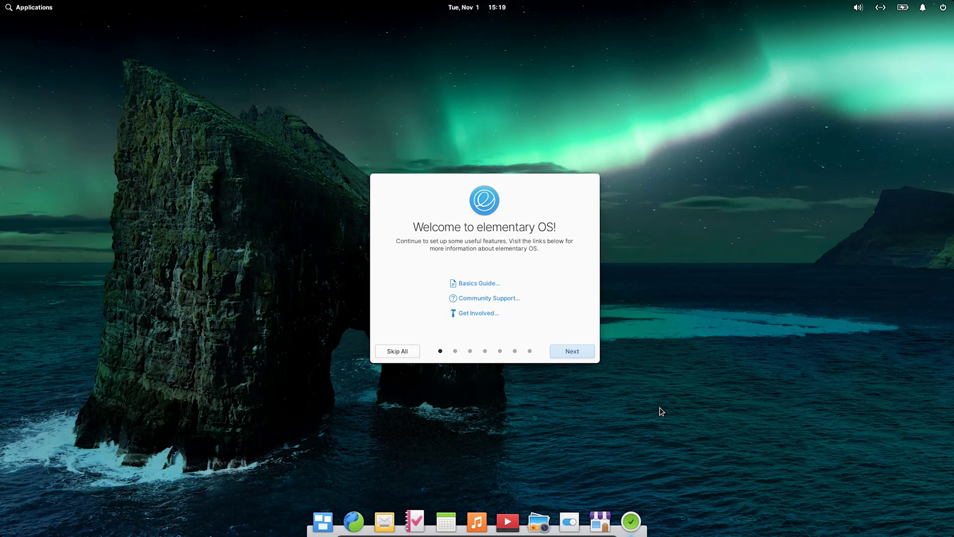
pyautogui.click(585, 356)
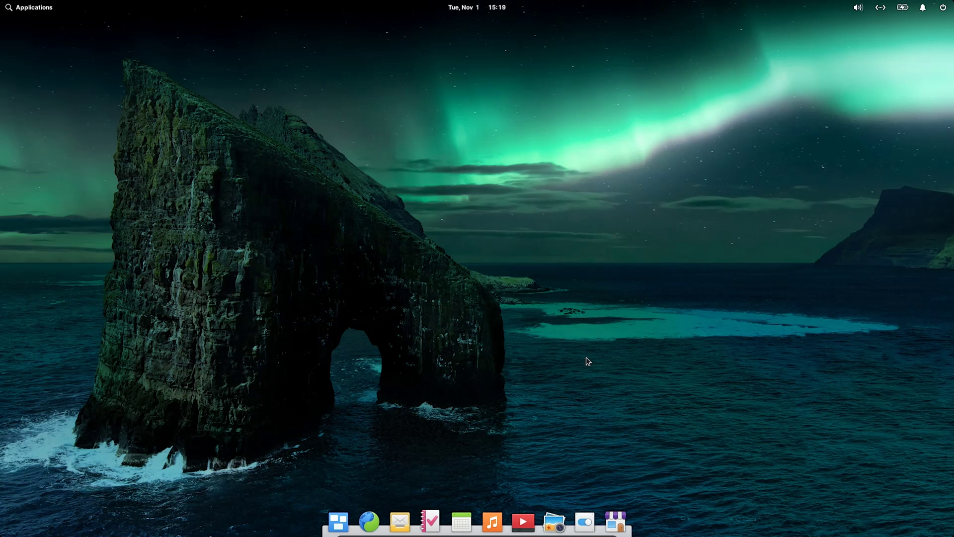